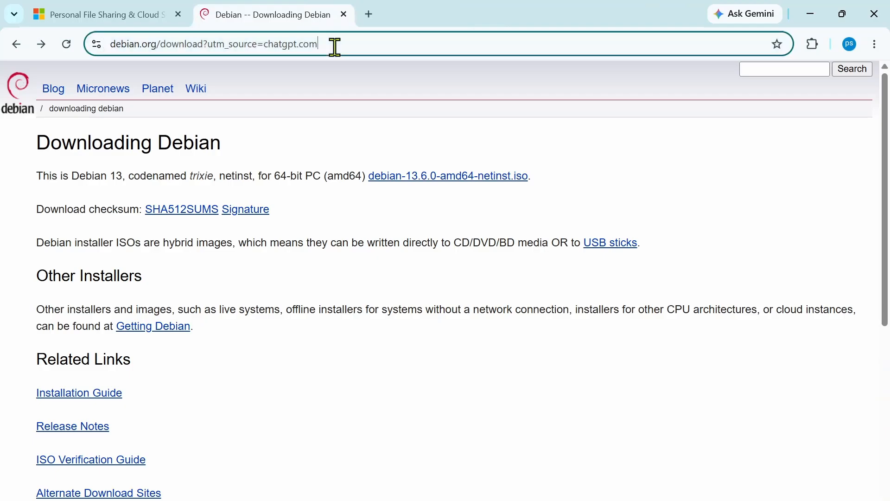
- Open the FreePBX downloads page at freepbx.org/downloads in Chrome
click(333, 46)
text(https://www.freepbx.org/downloads/?utm_source=chatgpt.com)
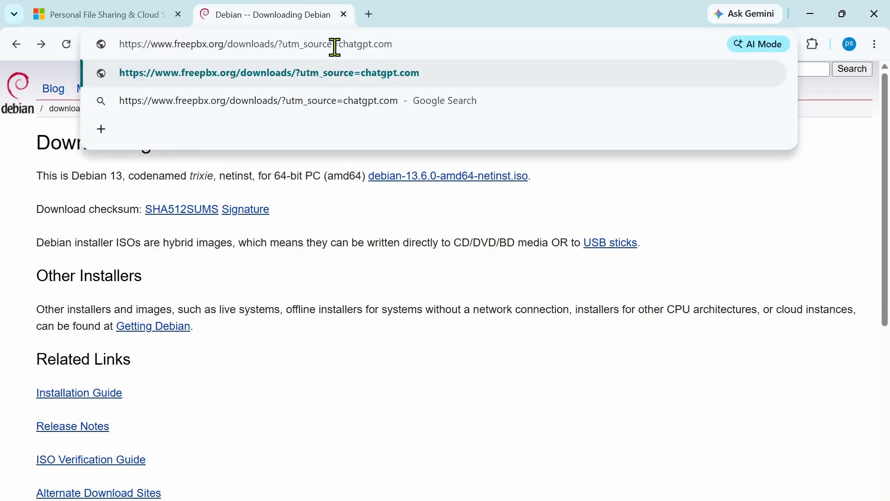
key(Return)
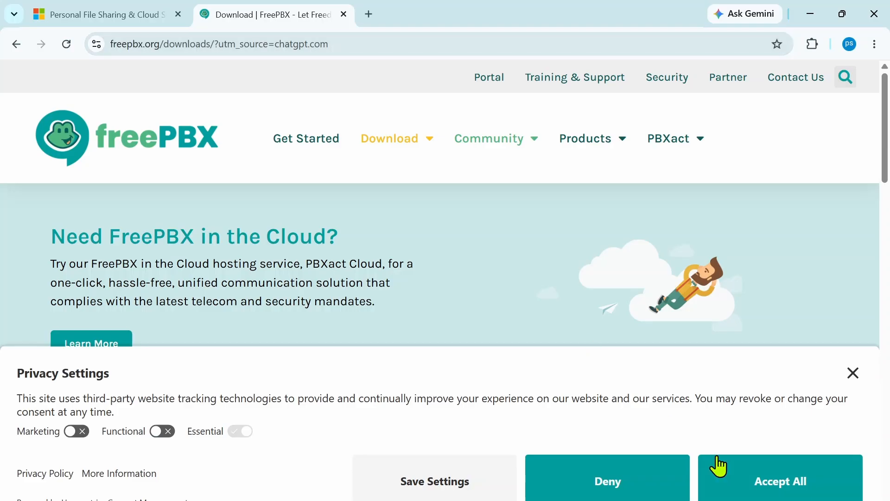
- Accept all cookies and scroll down to the 'How to Install via ISO' section
click(779, 496)
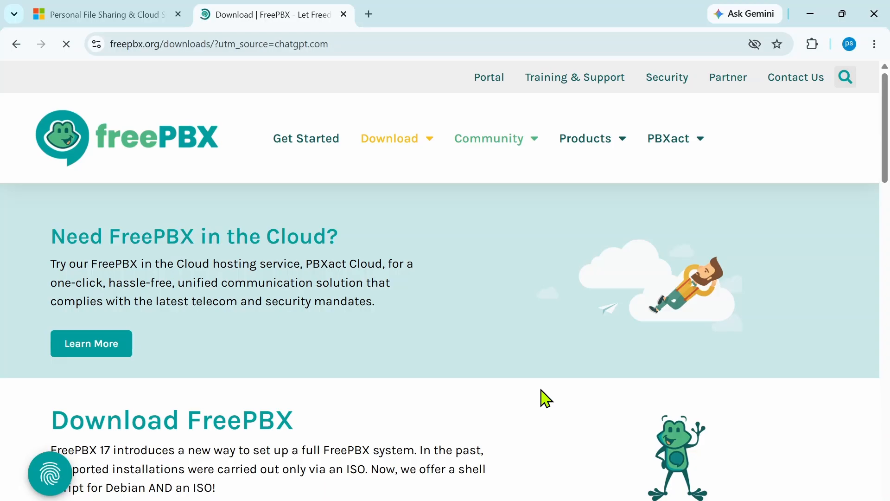
scroll(546, 398, down, 9)
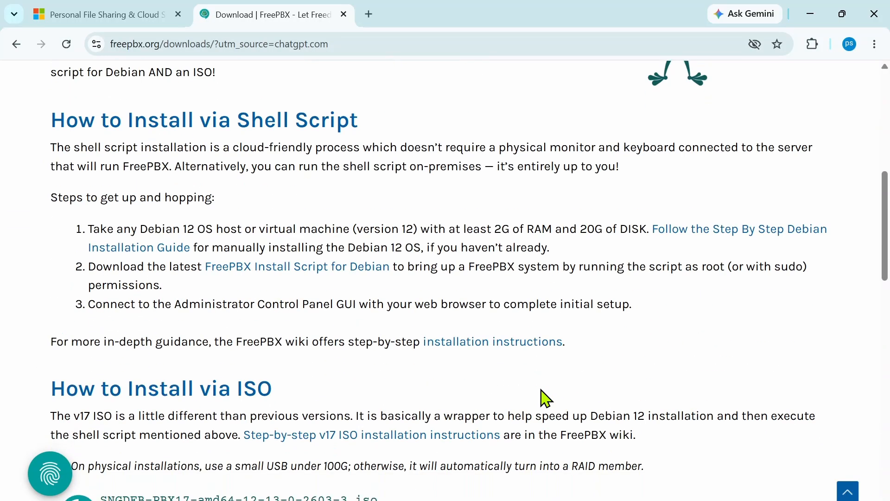
scroll(546, 398, down, 3)
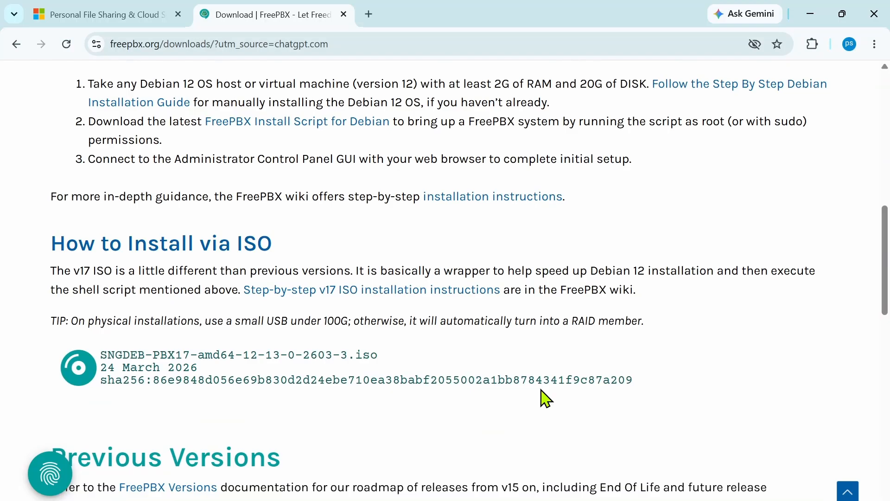
scroll(546, 397, down, 2)
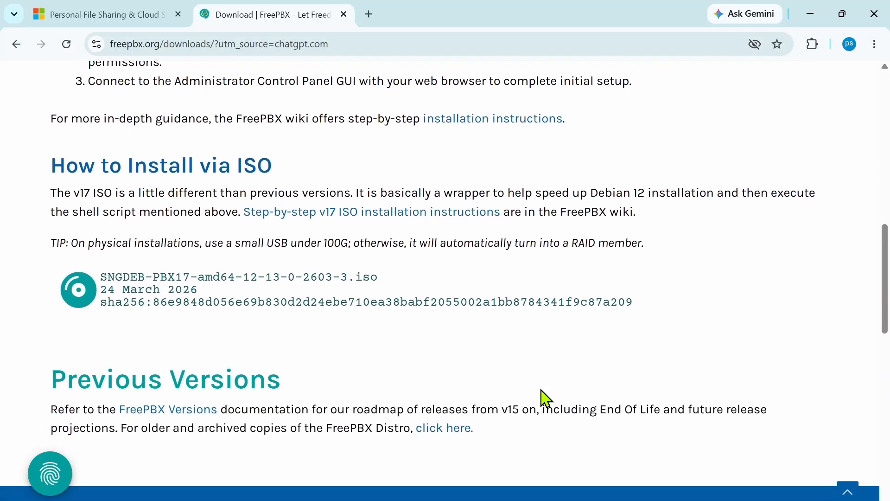
scroll(546, 398, down, 1)
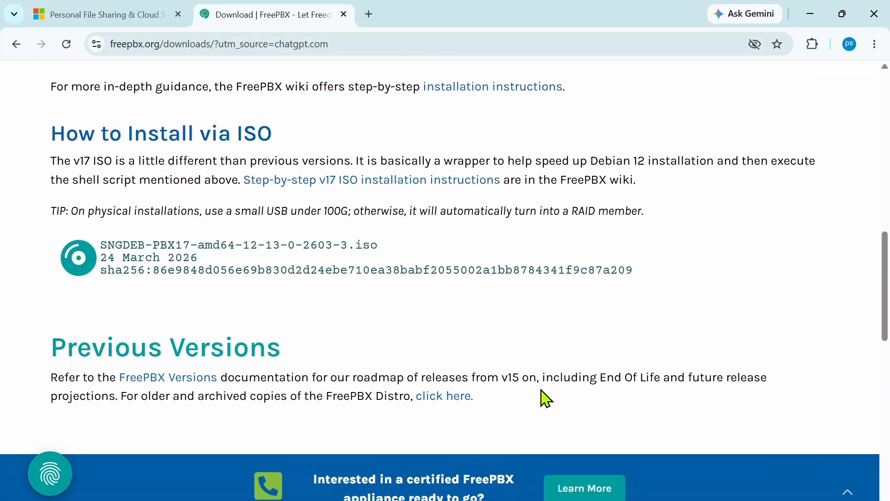
click(175, 248)
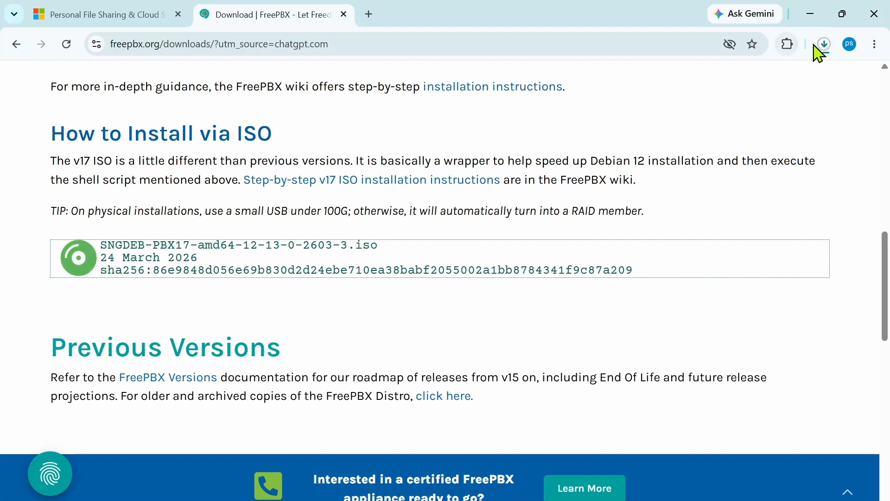
click(829, 49)
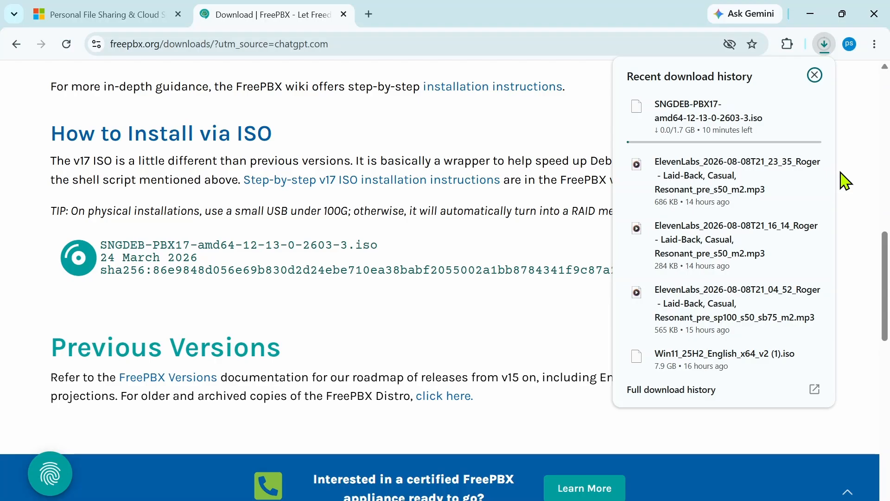
key(super+d)
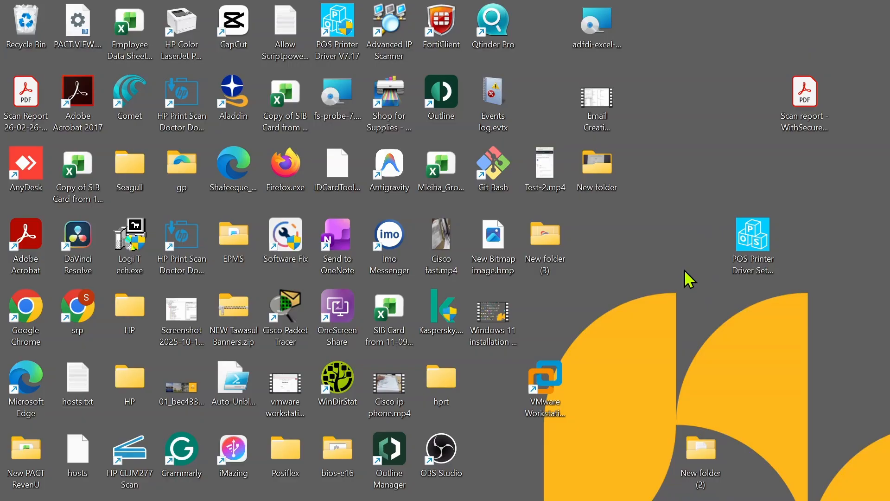
- Launch VMware Workstation and start a Typical new virtual machine
double_click(546, 392)
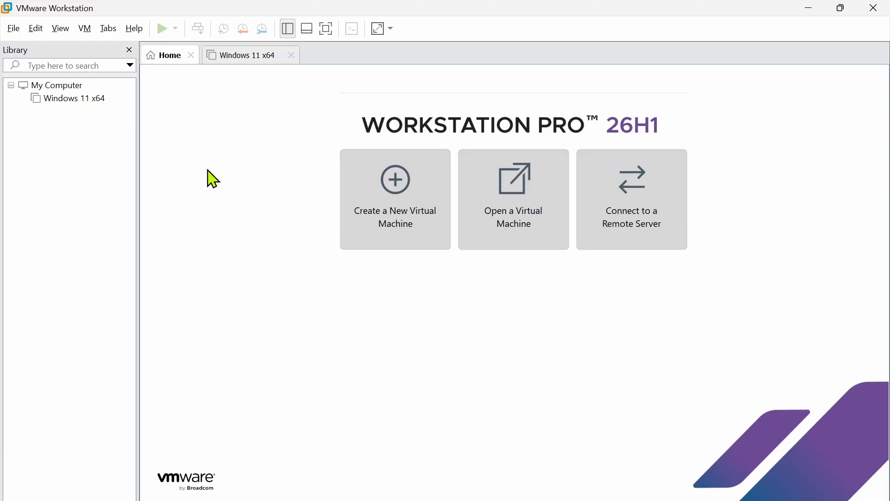
click(401, 206)
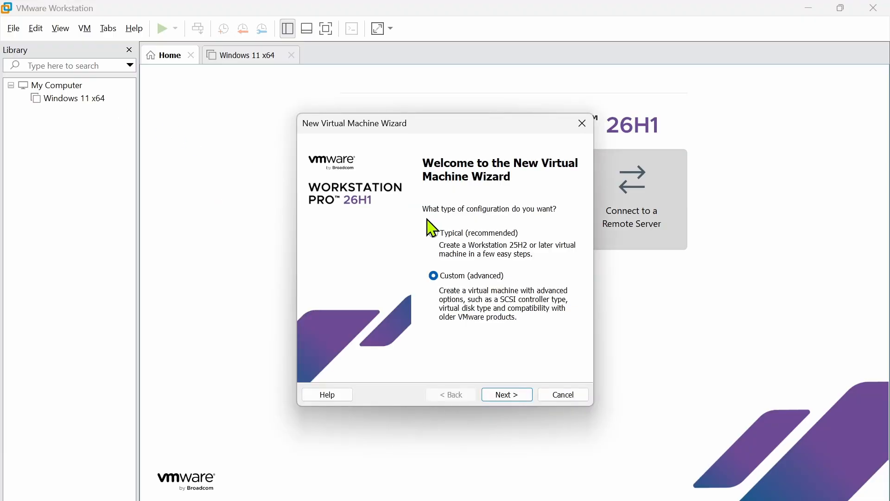
click(472, 246)
click(508, 395)
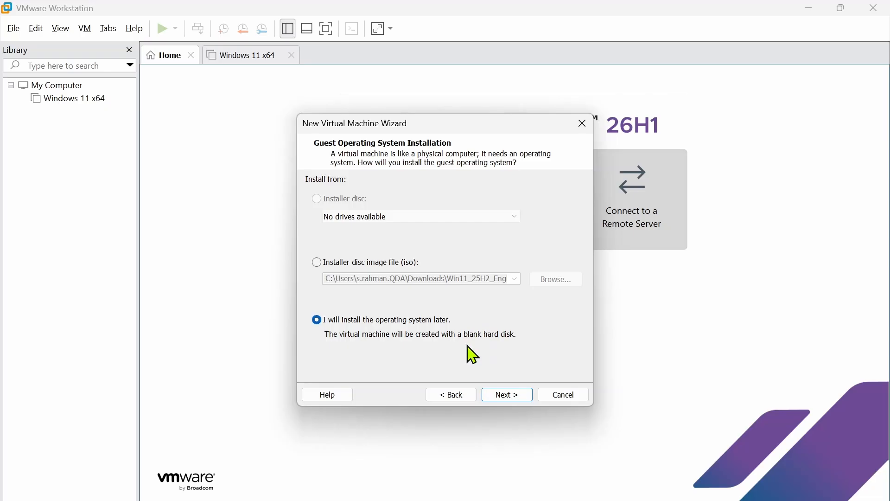
- Use the SNGDEB-PBX17 ISO file as the installer disc image
click(369, 266)
click(554, 284)
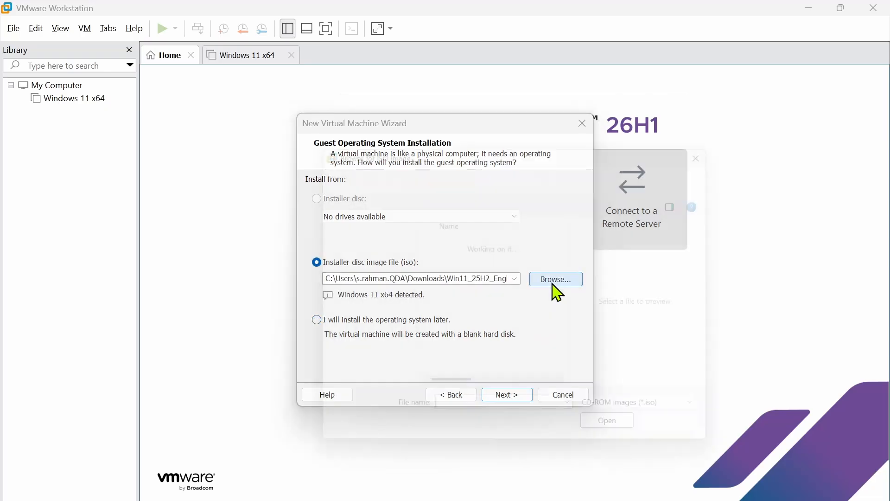
click(461, 267)
double_click(460, 267)
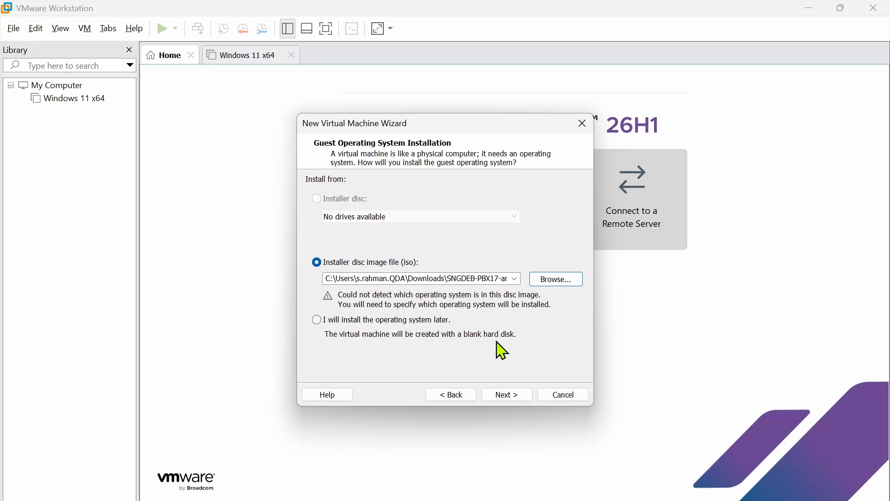
click(505, 396)
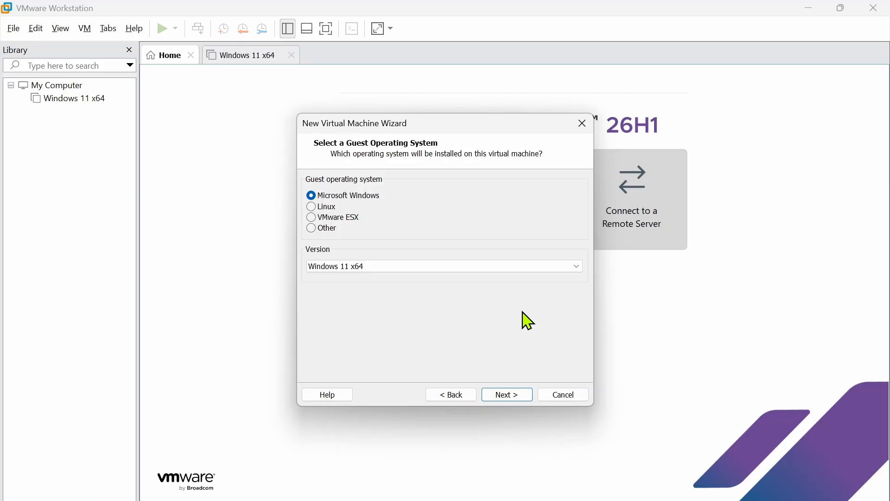
- Set the guest operating system to Linux, version Debian 12.x 64-bit
click(324, 206)
click(397, 268)
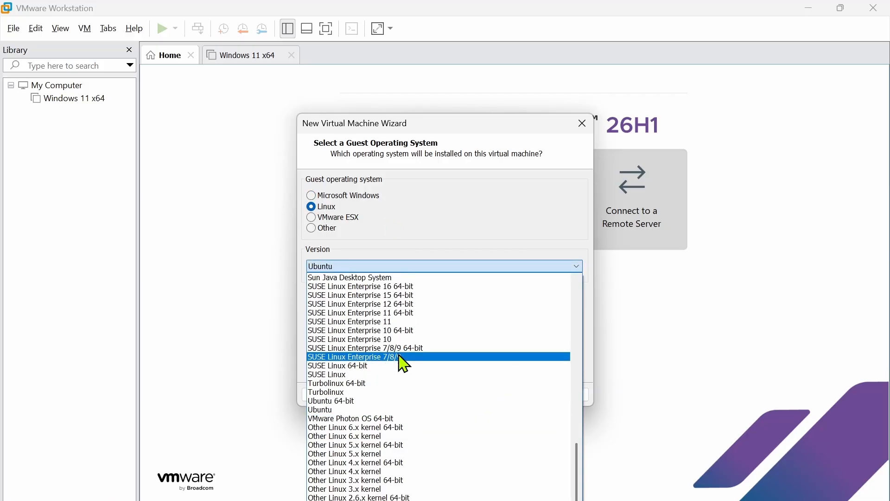
scroll(405, 364, up, 10)
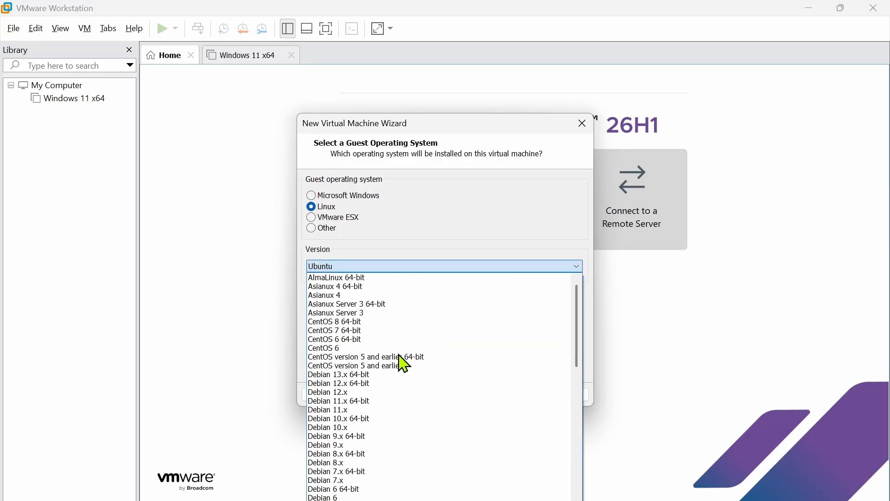
click(343, 384)
click(506, 395)
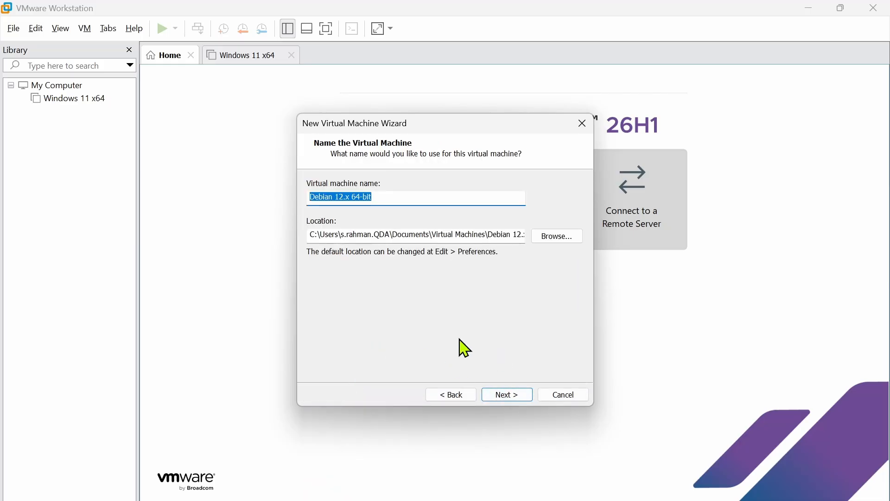
- Name the VM 'FreePBX 17 Lab' and give it a 60 GB single-file disk
text(FreeP)
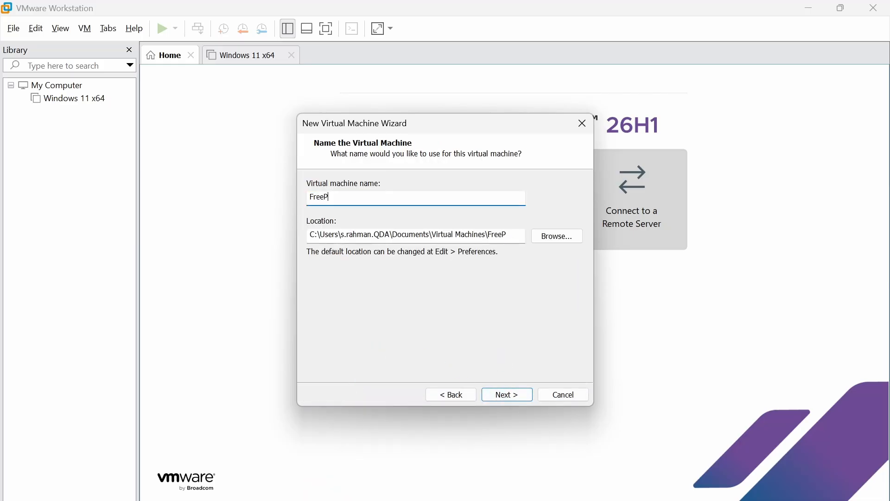
text(BX 17 Lab)
click(508, 395)
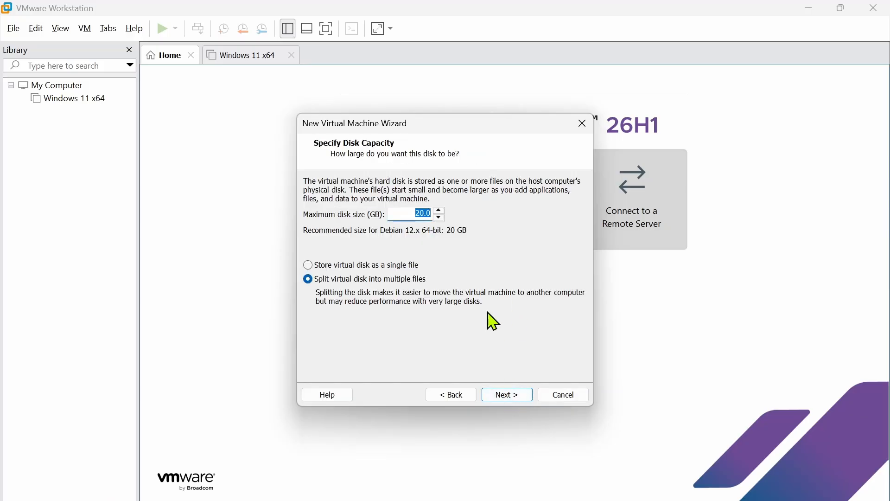
text(60)
click(364, 265)
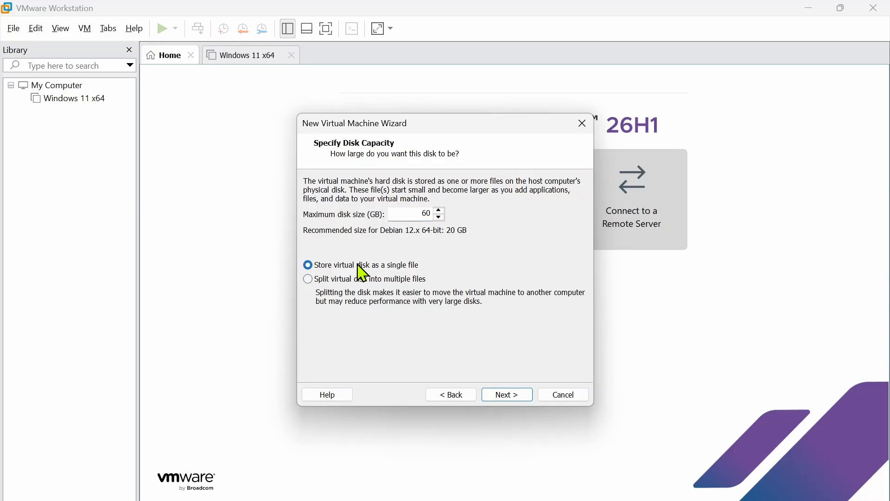
click(507, 395)
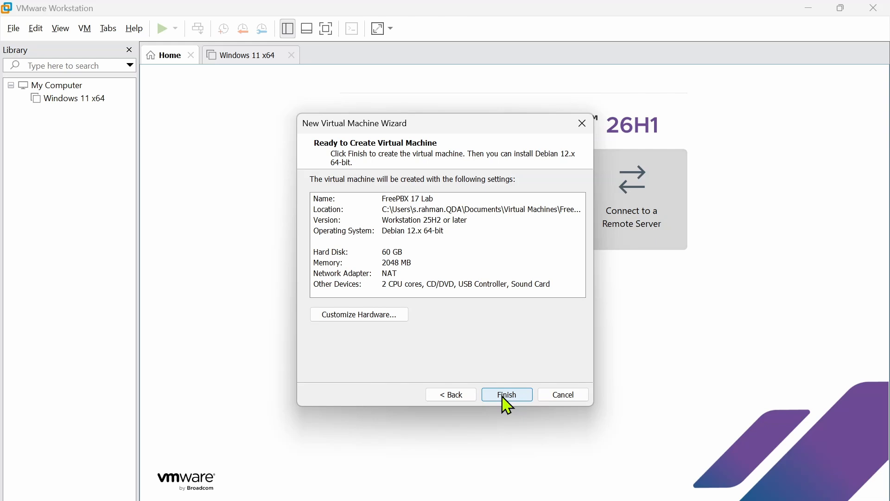
- Raise memory to 4 GB and review processor, network, USB and CD/DVD ISO settings
click(366, 315)
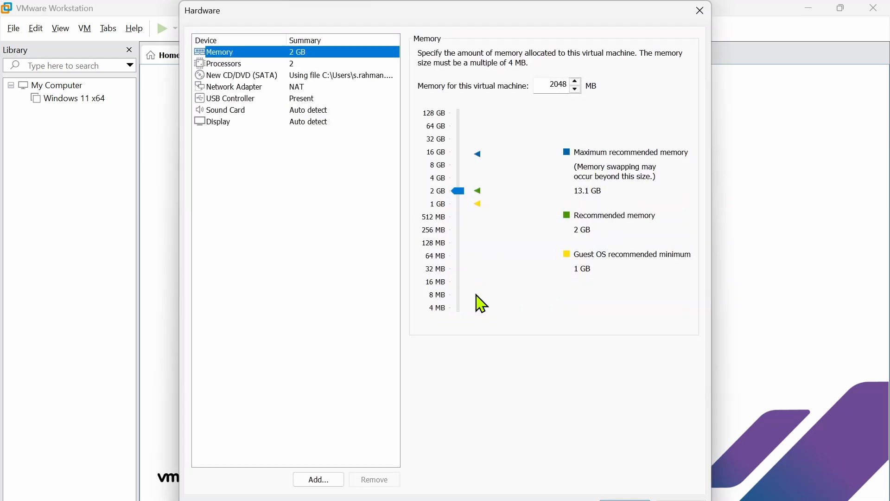
click(460, 182)
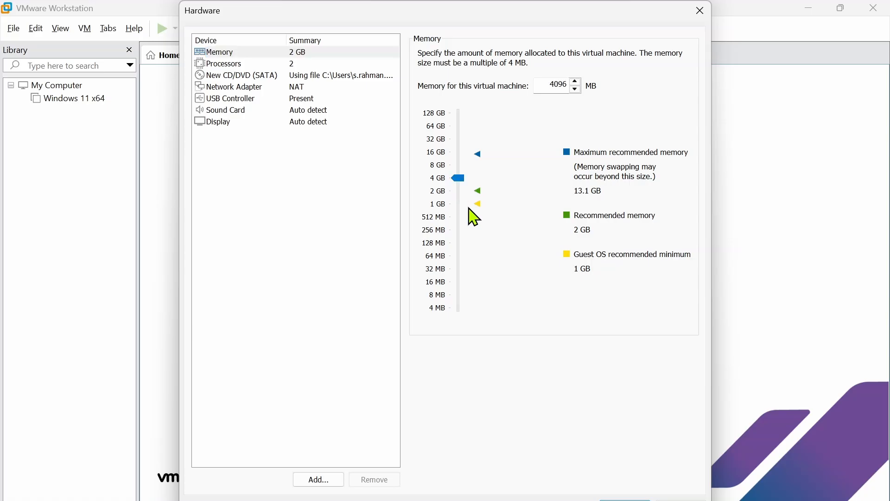
click(224, 65)
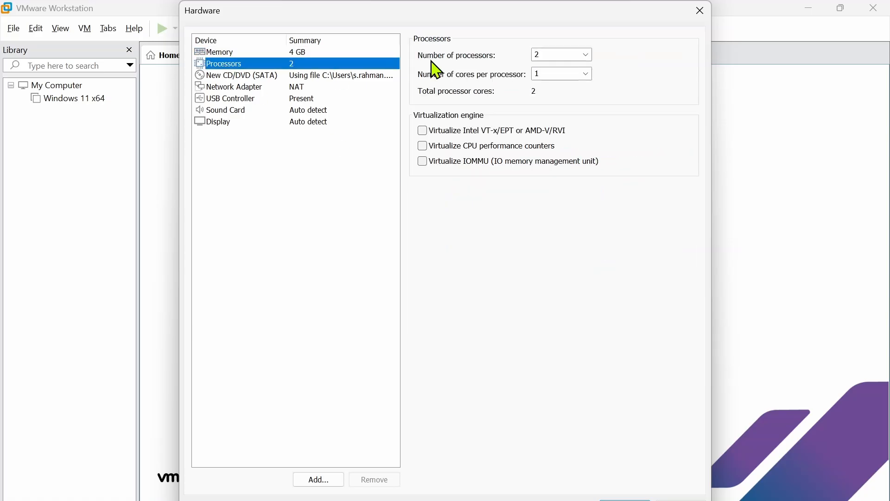
click(246, 87)
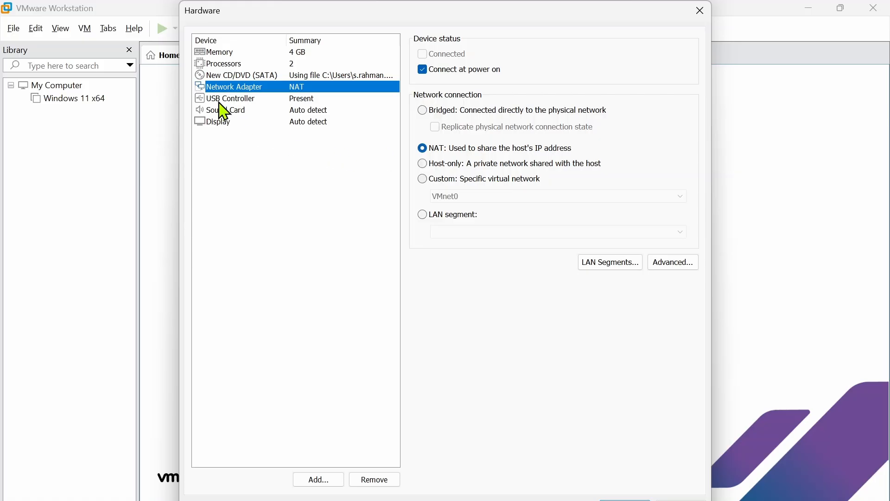
click(239, 76)
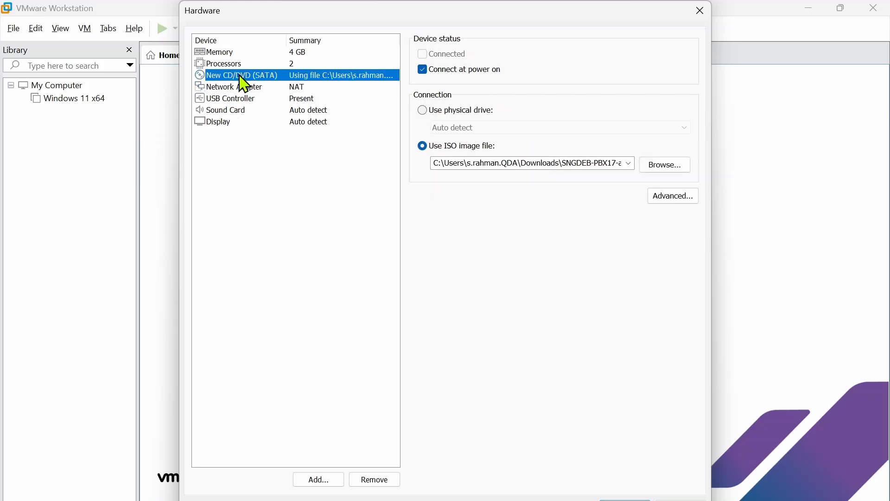
click(235, 100)
click(230, 77)
- Finish creating FreePBX 17 Lab, power it on, and dismiss both hint dialogs
key(Escape)
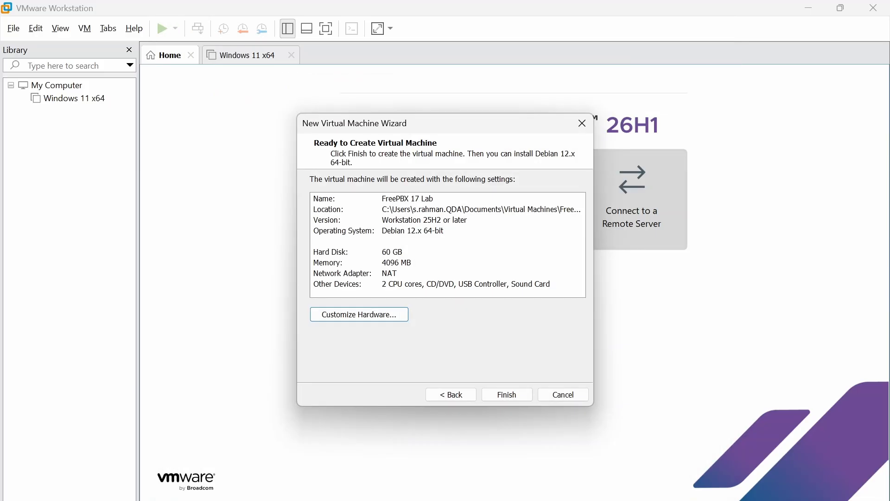
click(510, 396)
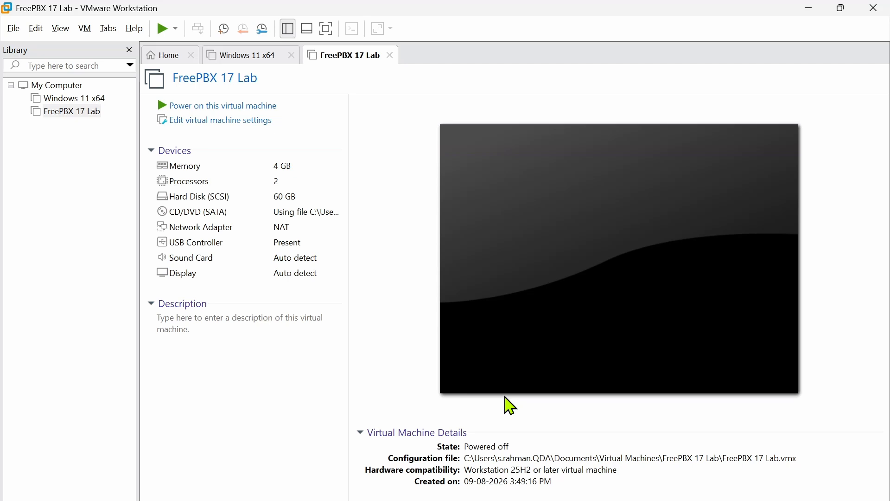
click(199, 106)
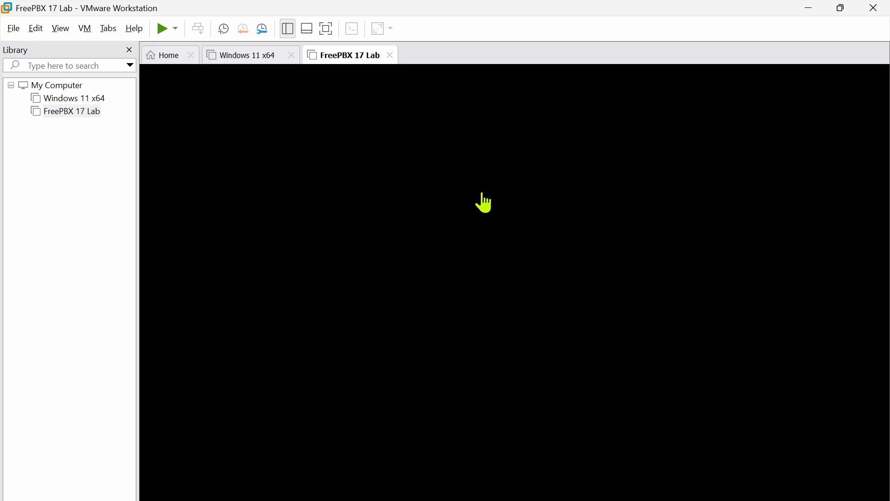
key(Return)
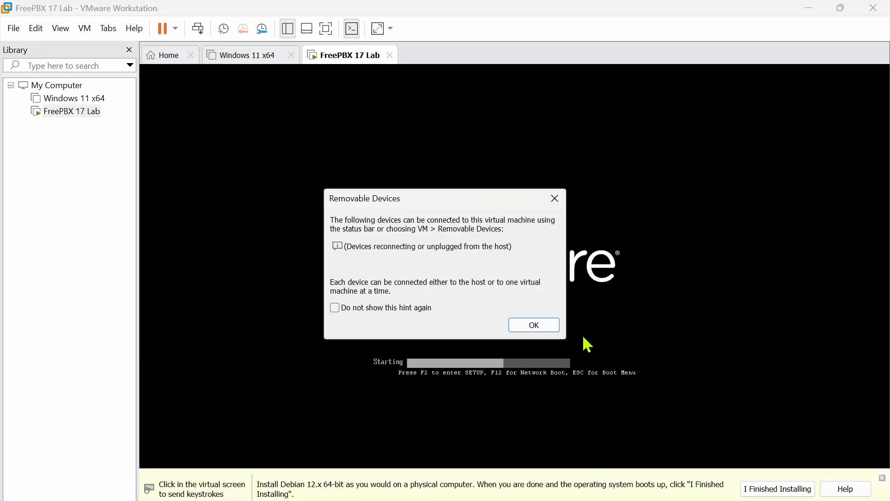
click(539, 330)
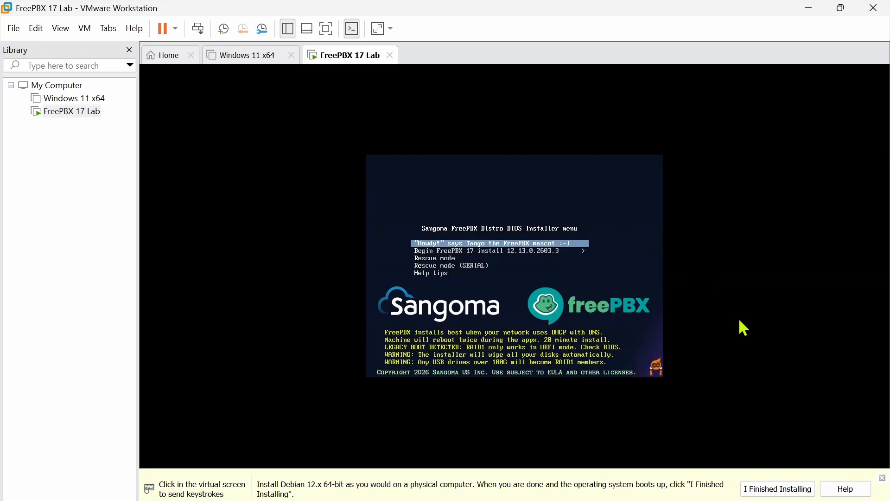
- Power off the FreePBX 17 Lab VM from its Library context menu
right_click(74, 120)
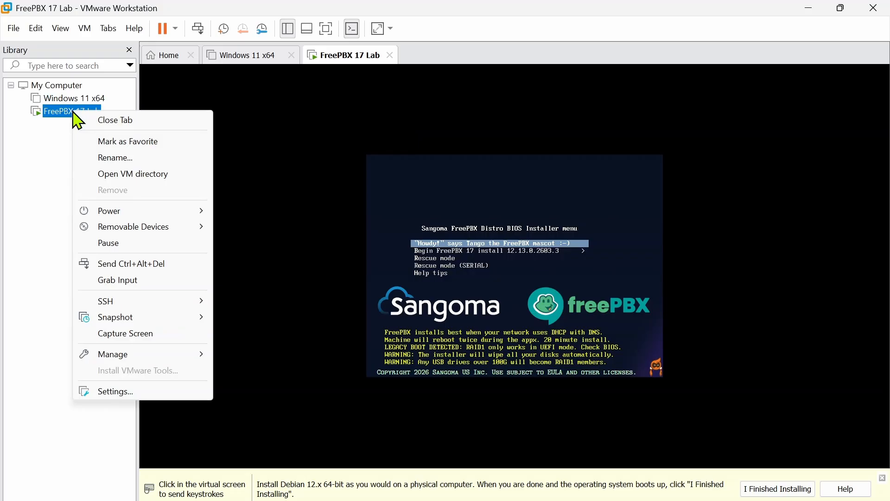
mouse_move(183, 213)
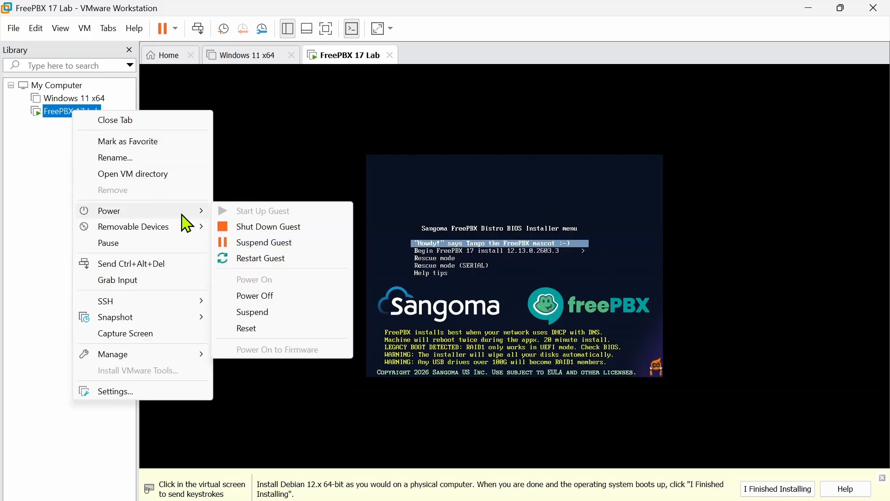
click(264, 298)
click(482, 306)
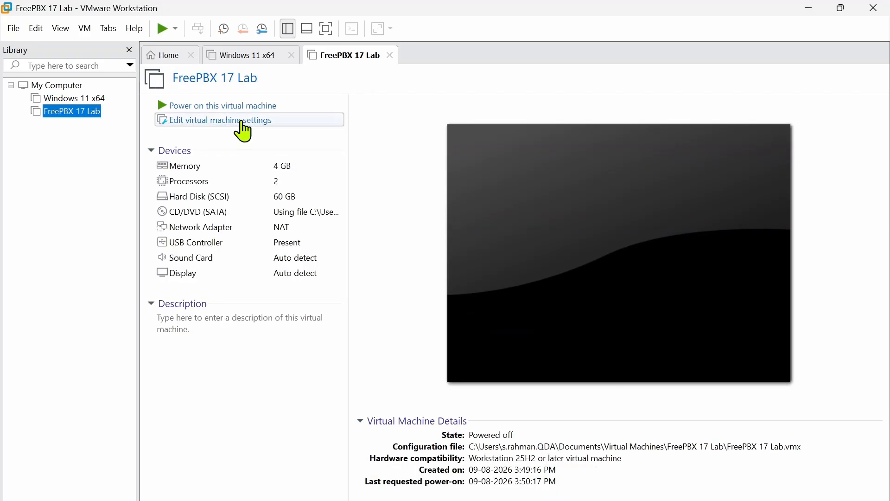
- Switch the VM's firmware type from BIOS to UEFI in Advanced options
click(218, 120)
click(238, 32)
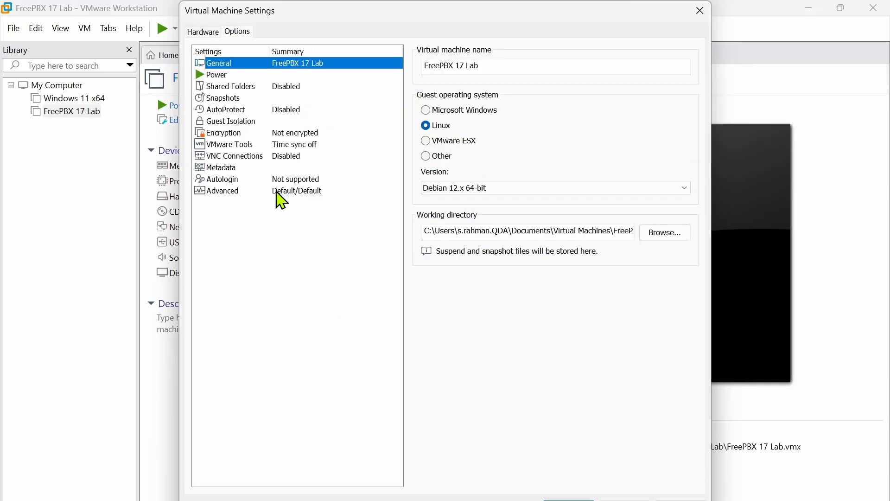
click(230, 191)
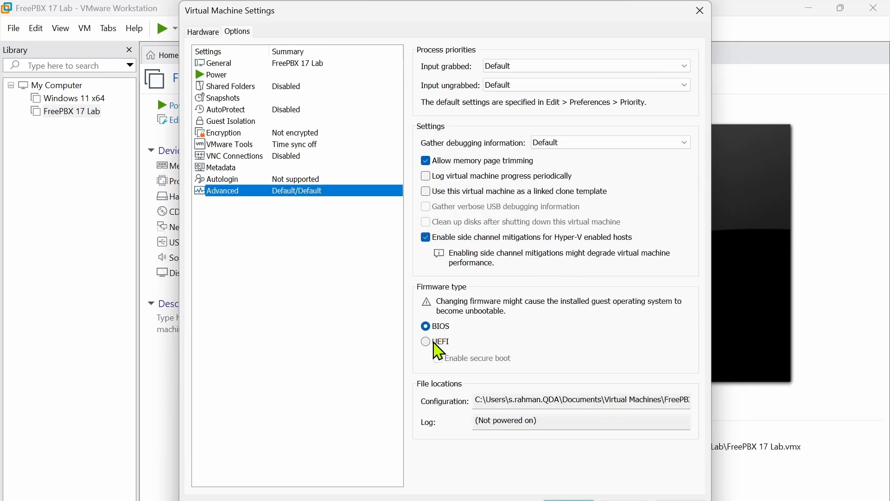
click(437, 342)
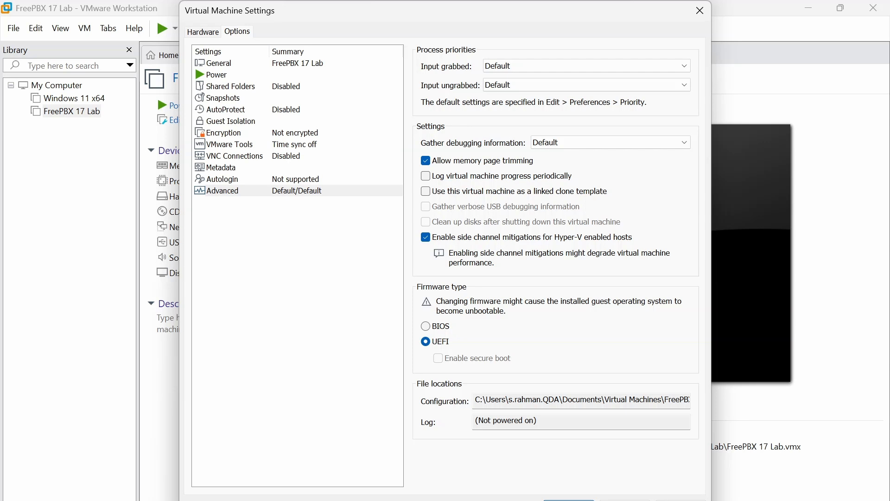
key(Return)
- Power on the VM and dismiss the side-channel and removable devices hints
click(215, 106)
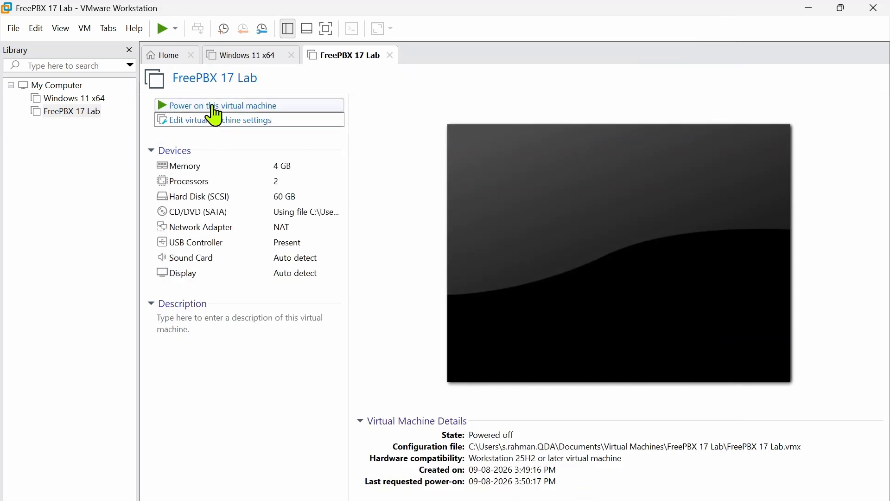
click(472, 169)
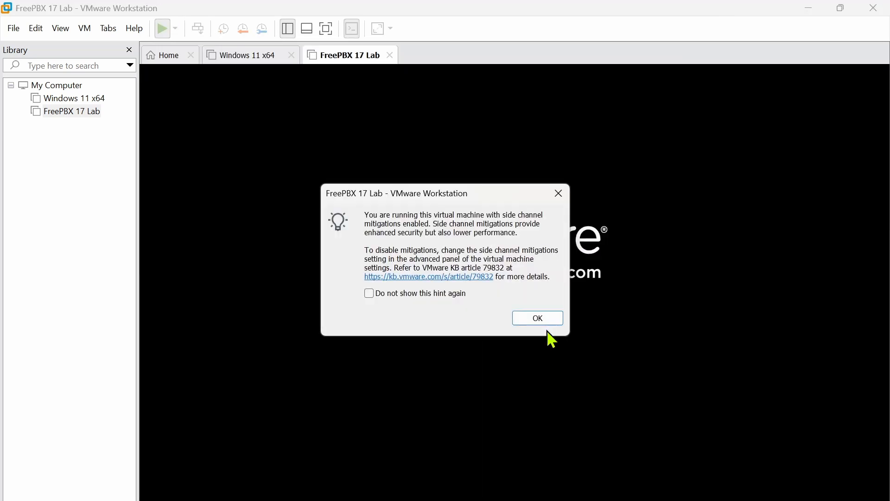
click(544, 321)
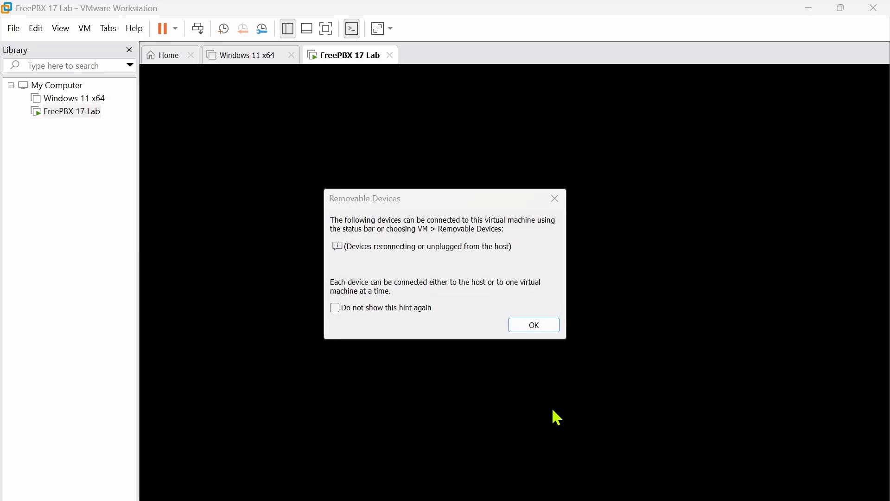
click(534, 349)
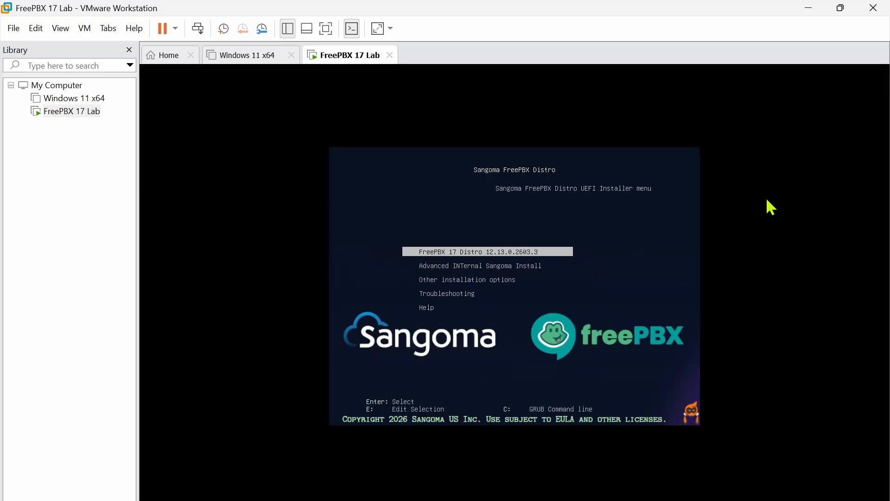
- Choose Advanced INTernal Sangoma Install, then INSTALL AND WIPE DISKS 'INT', and confirm YES
key(Down)
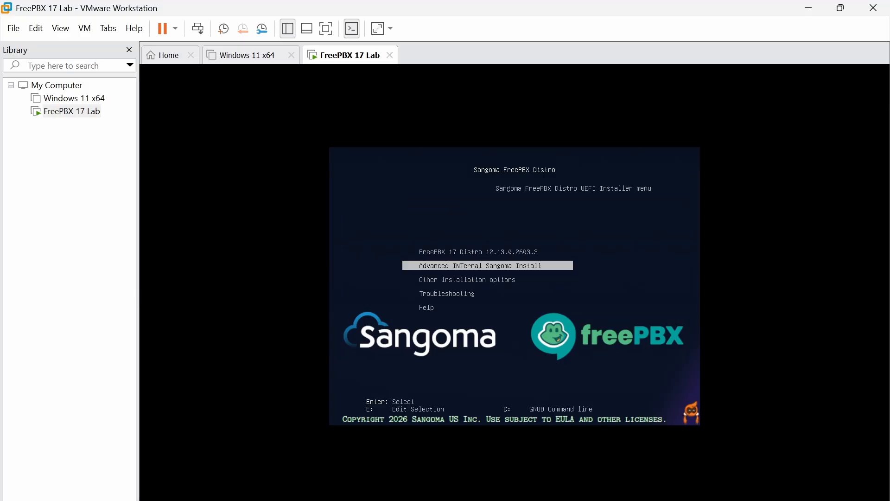
key(Return)
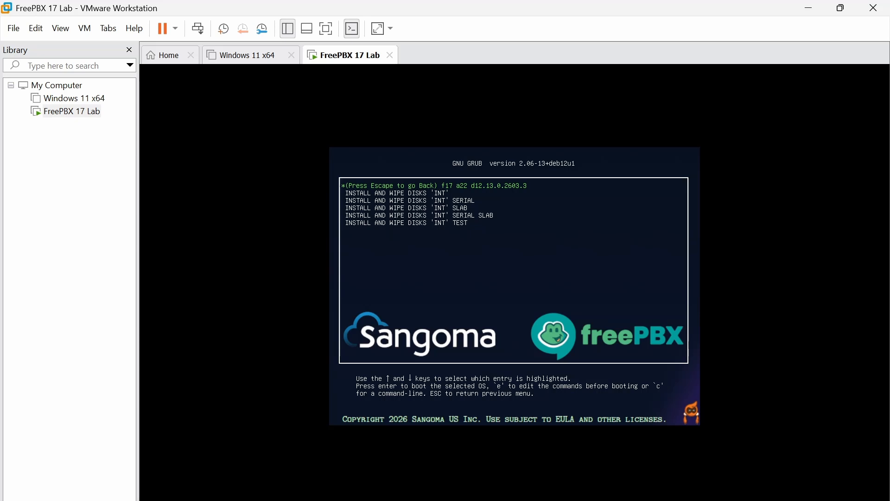
key(Down)
key(Return)
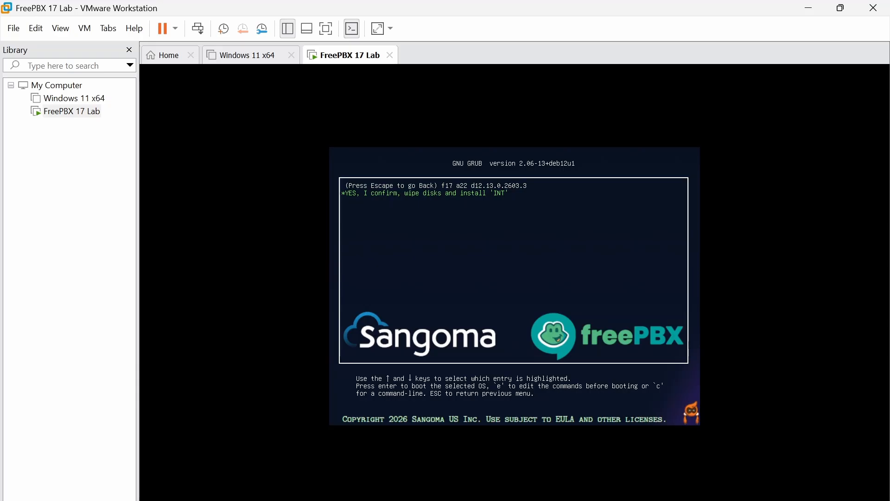
key(Return)
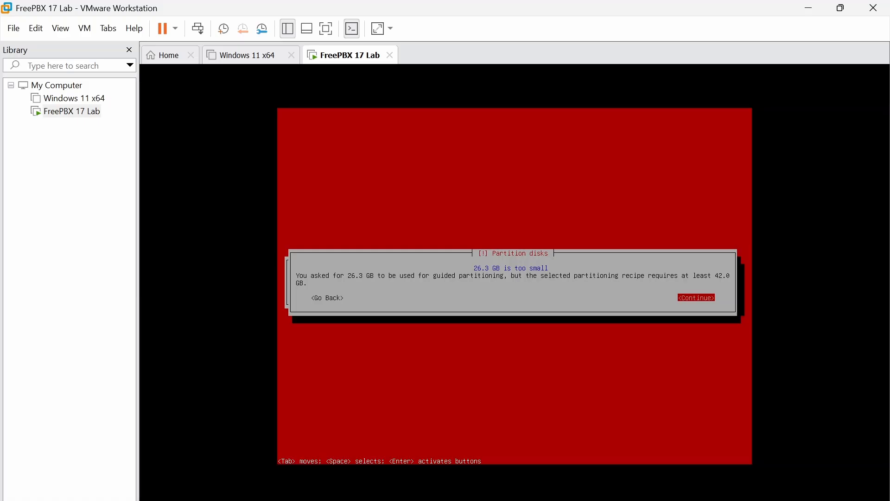
- Continue past the '26.3 GB is too small' warning and let installation reach 32%
key(Return)
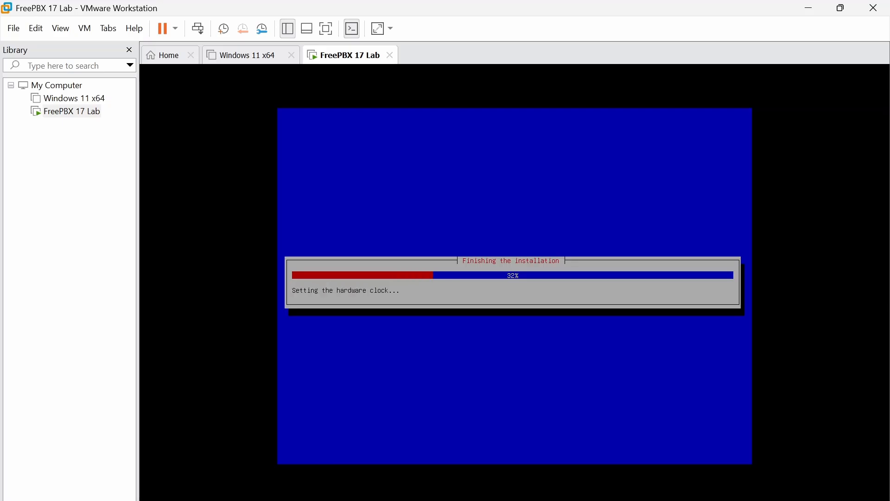
- Boot the installed system from GRUB and attempt a root console login, which is rejected
key(Return)
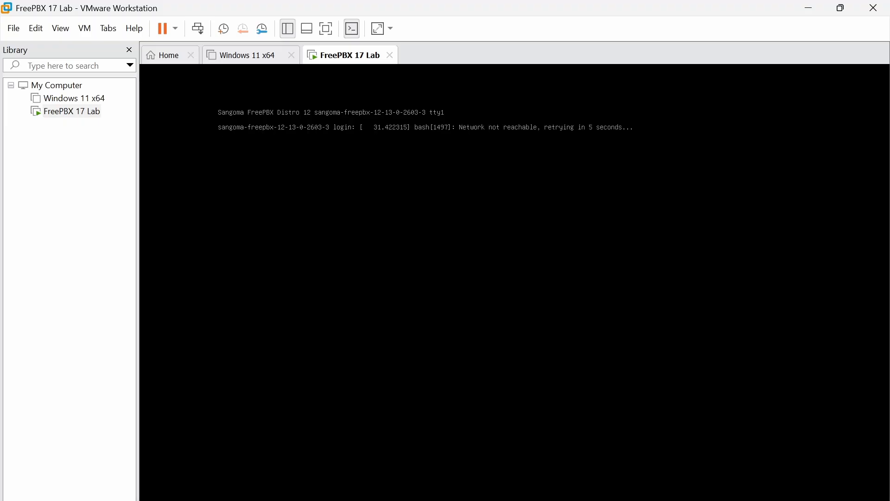
click(585, 178)
key(Return)
text(root)
key(Return)
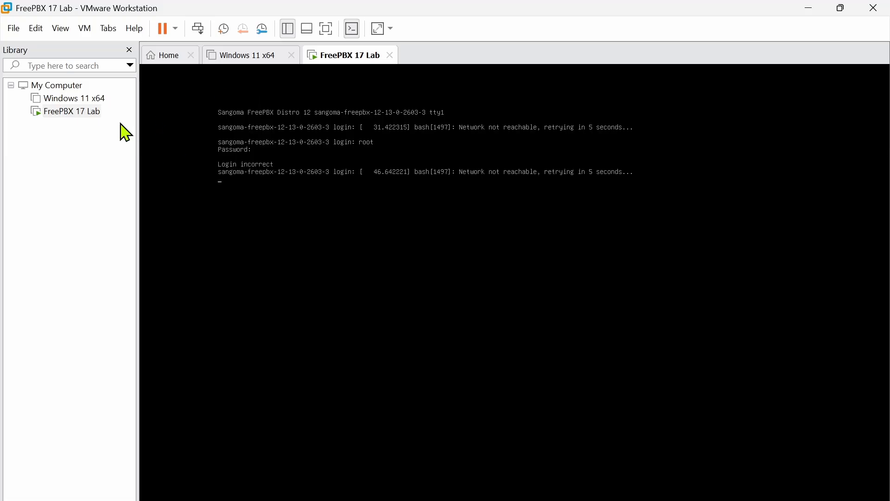
key(Return)
- Reset the FreePBX 17 Lab VM and hold boot at GRUB on the Sangoma FreePBX Distro entry
right_click(67, 113)
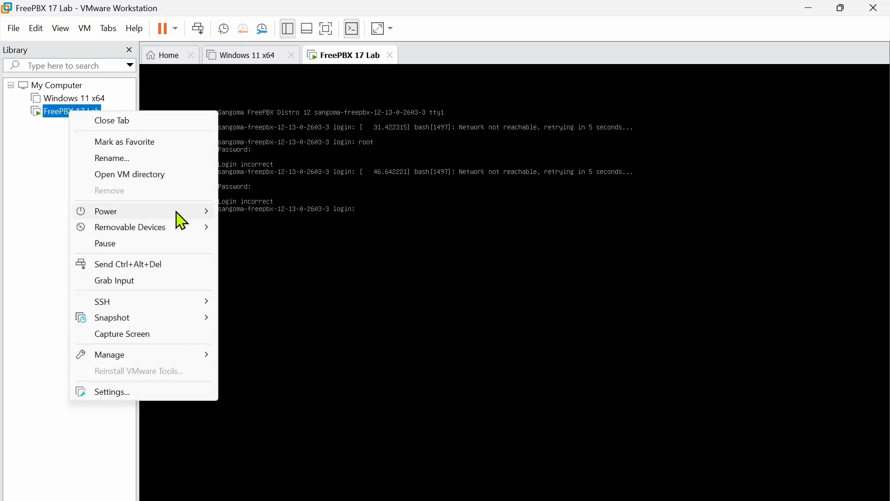
mouse_move(178, 213)
click(258, 330)
click(469, 297)
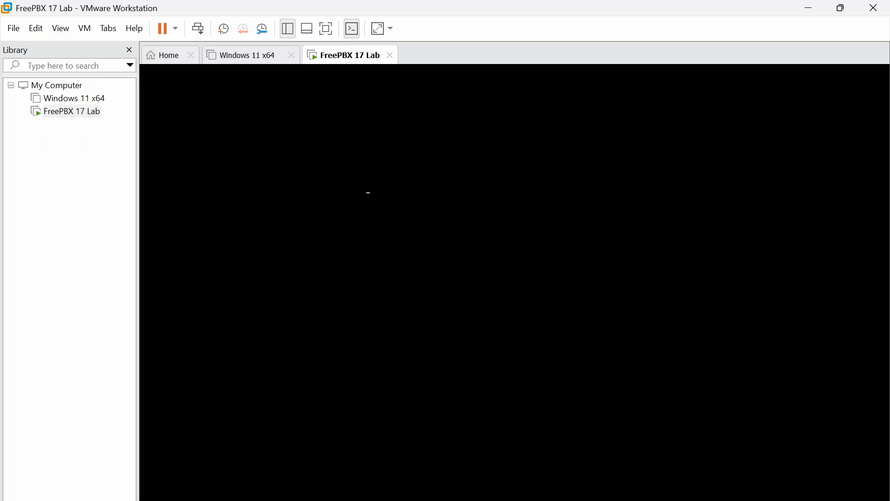
key(Down)
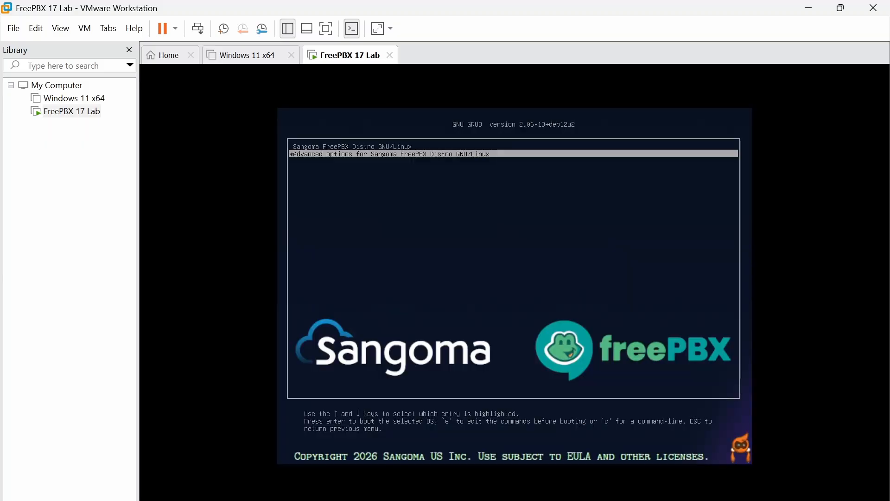
key(Up)
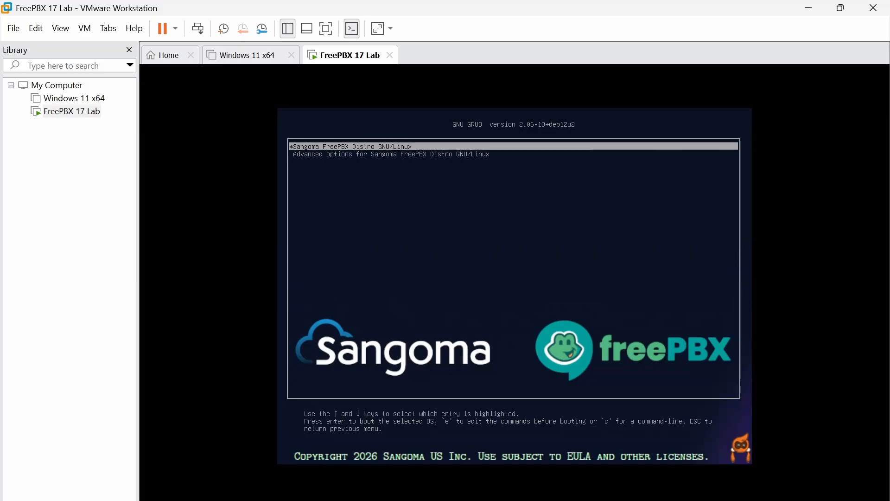
- Edit the Sangoma FreePBX entry's linux line, removing 'quiet' and adding 'rw' at the end
key(e)
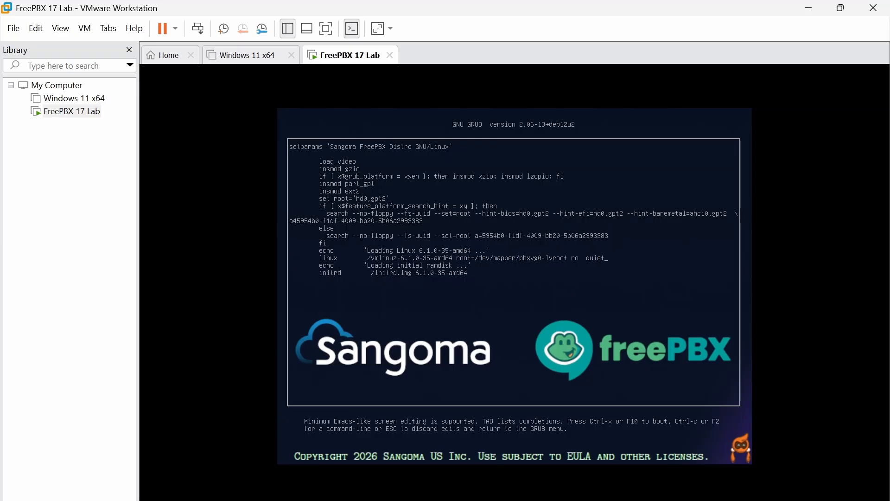
key(BackSpace)
key(BackSpace)
key(BackSpace)
key(BackSpace)
key(BackSpace)
key(BackSpace)
key(BackSpace)
text(w)
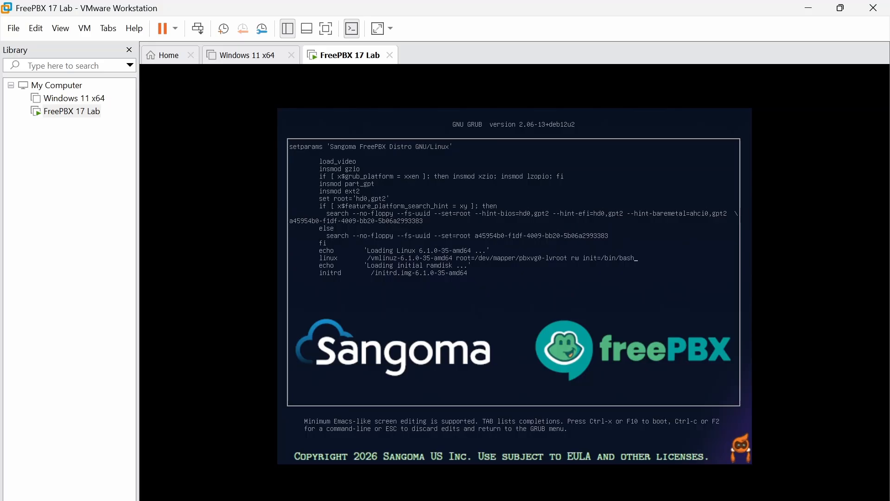
- Boot the edited entry with 'rw init=/bin/bash', loading Linux 6.1.0-35-amd64 and its initial ramdisk
key(ctrl+x)
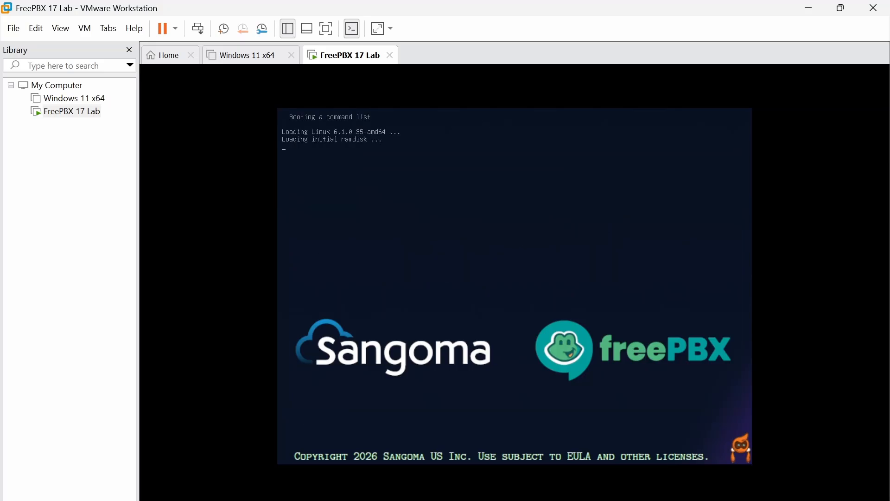
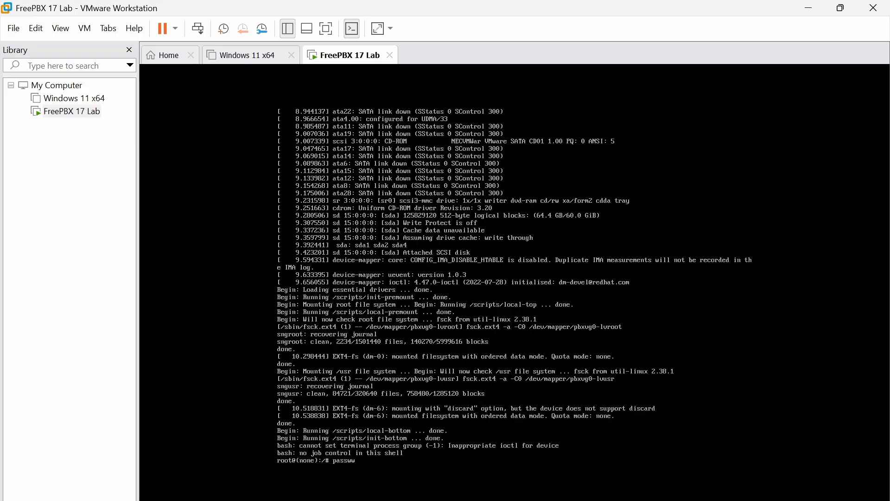
- Set a new root password with passwd, then run exec /sbin/init to resume normal booting
key(BackSpace)
key(BackSpace)
key(Return)
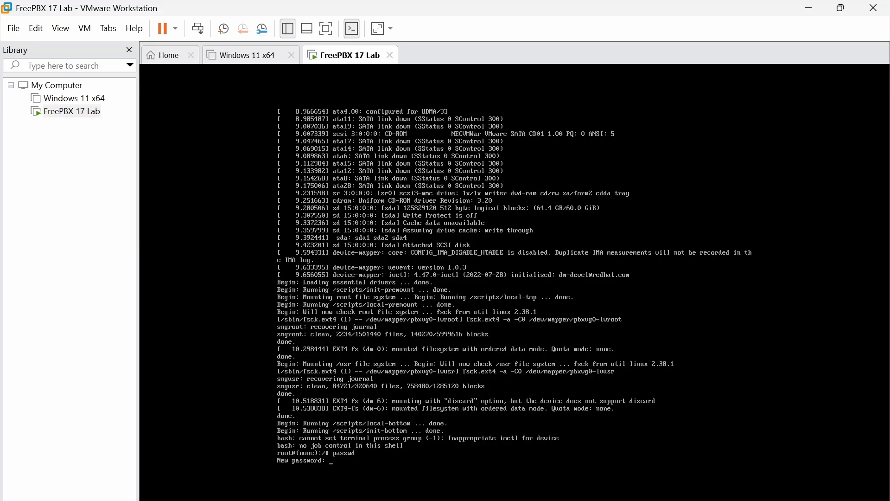
key(Return)
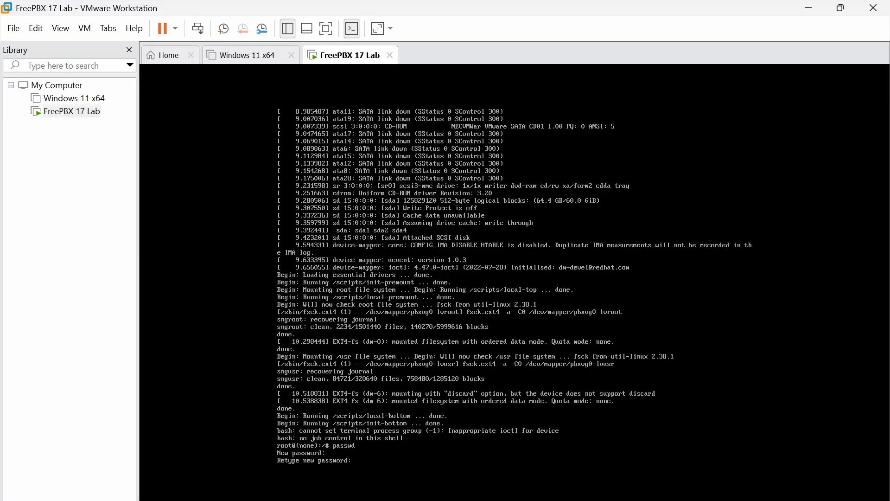
key(Return)
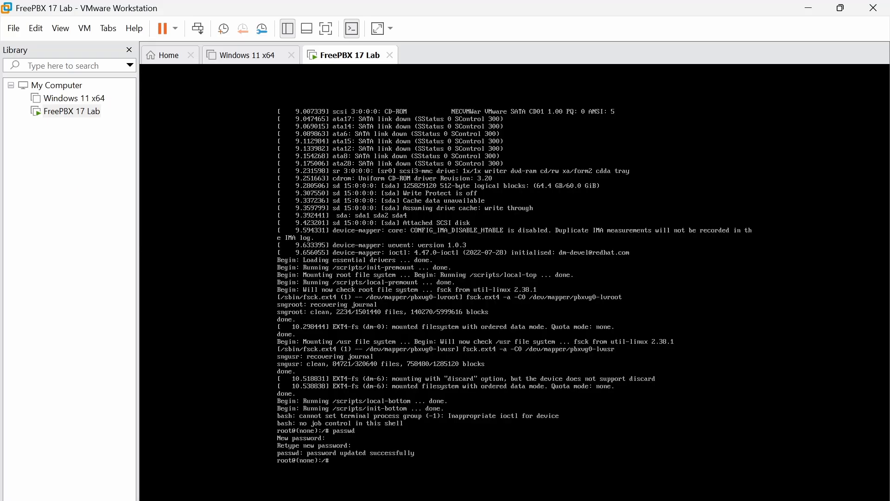
key(Return)
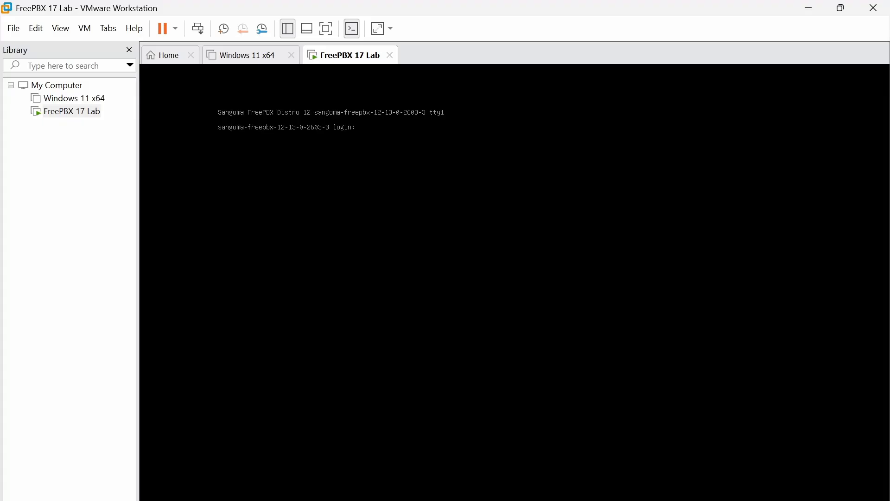
- Log in as root and run ip a, showing pbxeth0 at 10.143.255.165/24
text(root)
key(Return)
key(Return)
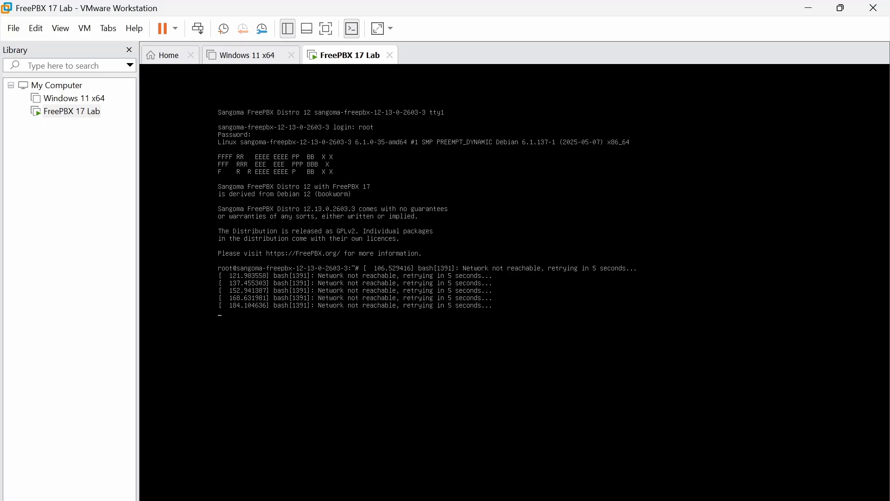
key(Return)
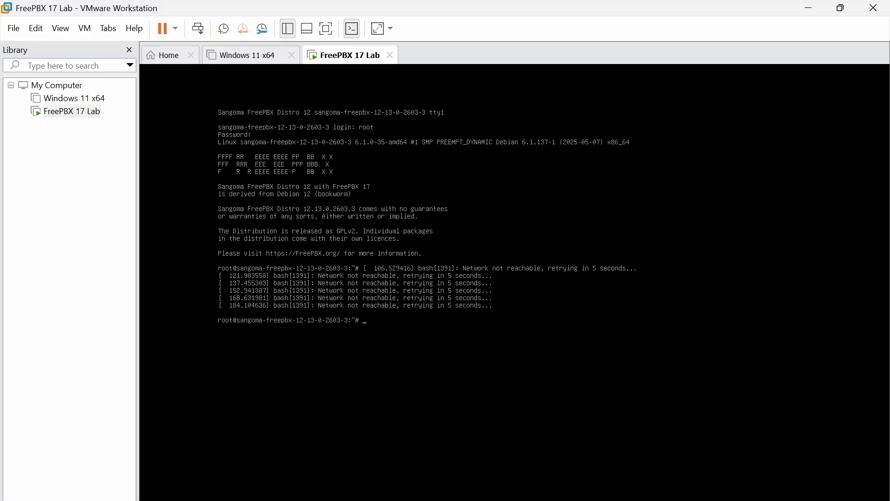
key(Return)
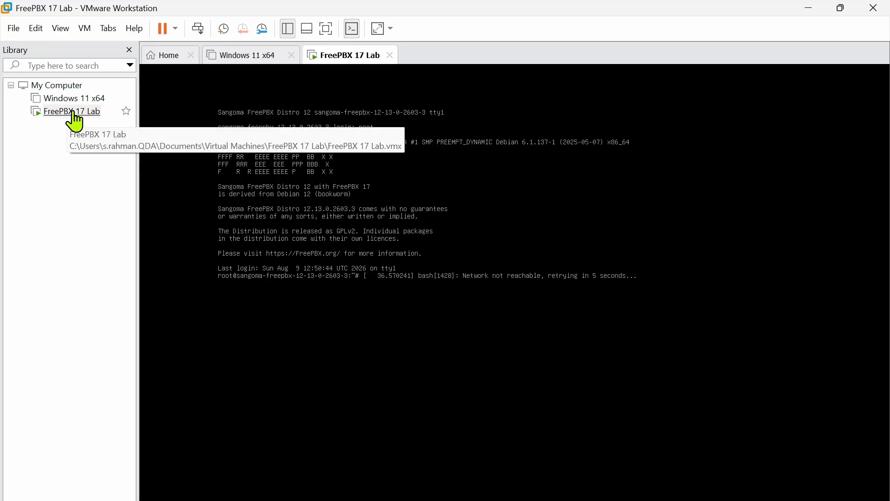
- Power off the FreePBX 17 Lab virtual machine
right_click(73, 114)
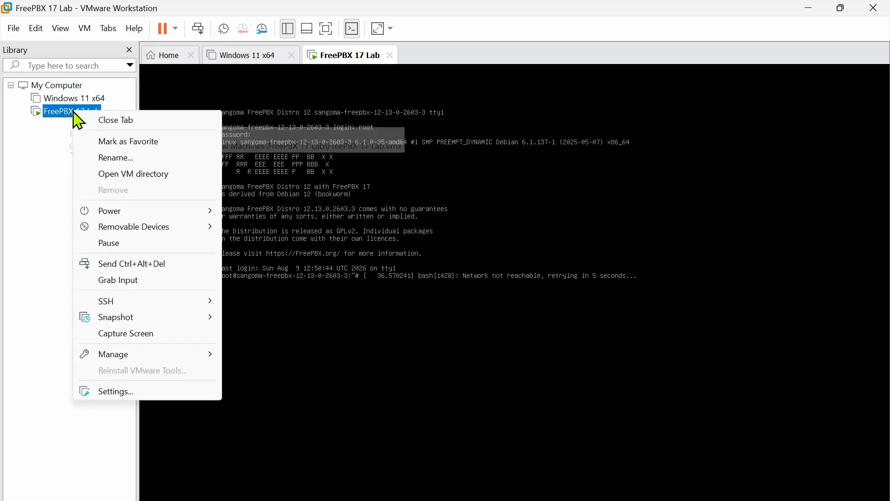
mouse_move(144, 215)
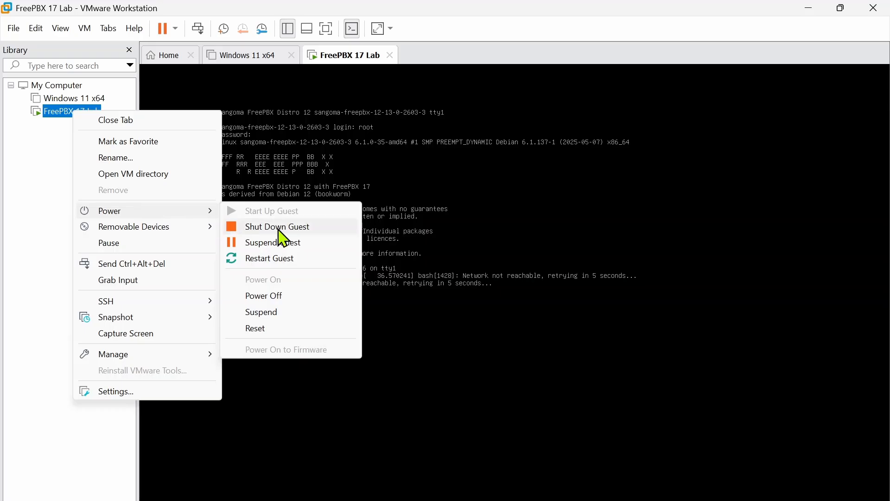
click(285, 298)
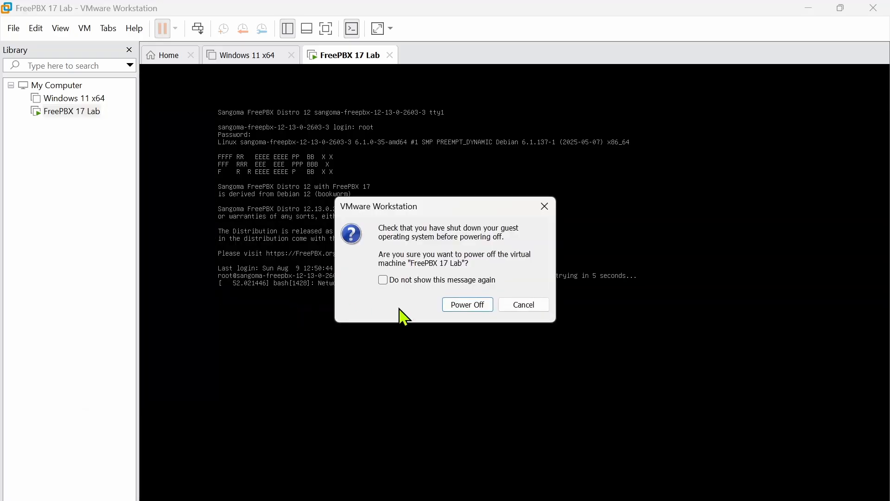
click(463, 304)
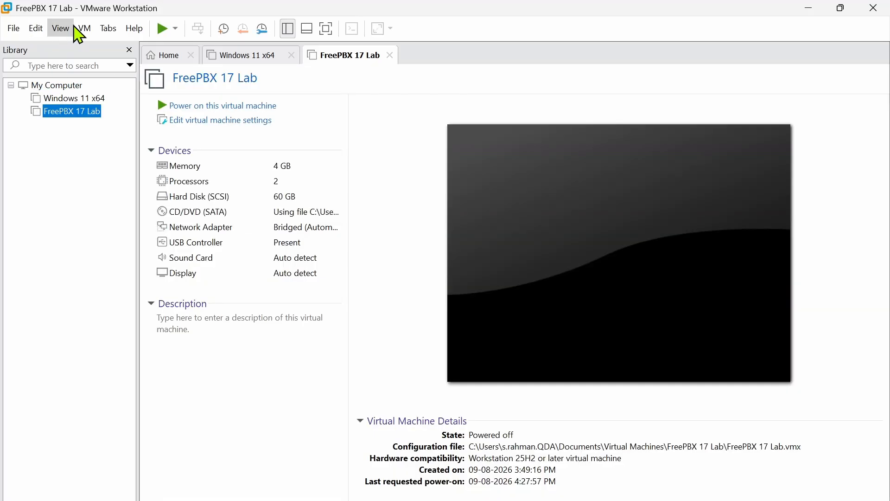
- Switch the VM's network adapter from NAT to Custom: VMnet0 and save the settings
click(229, 120)
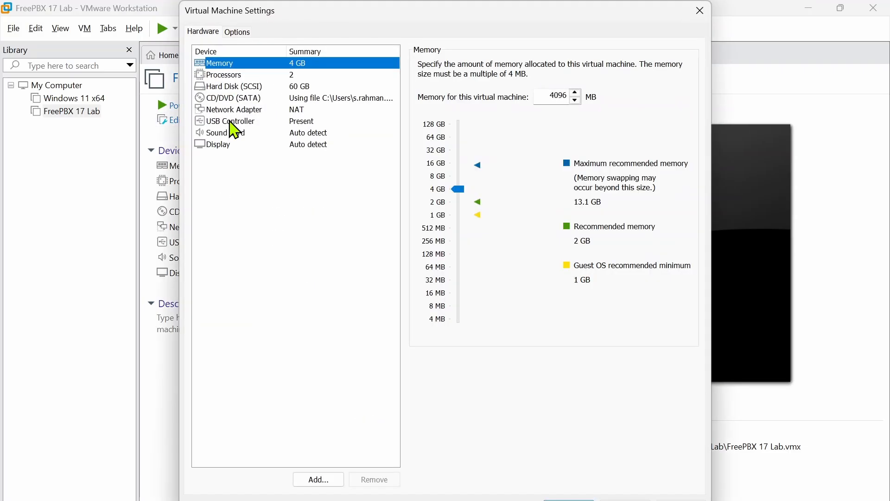
click(223, 113)
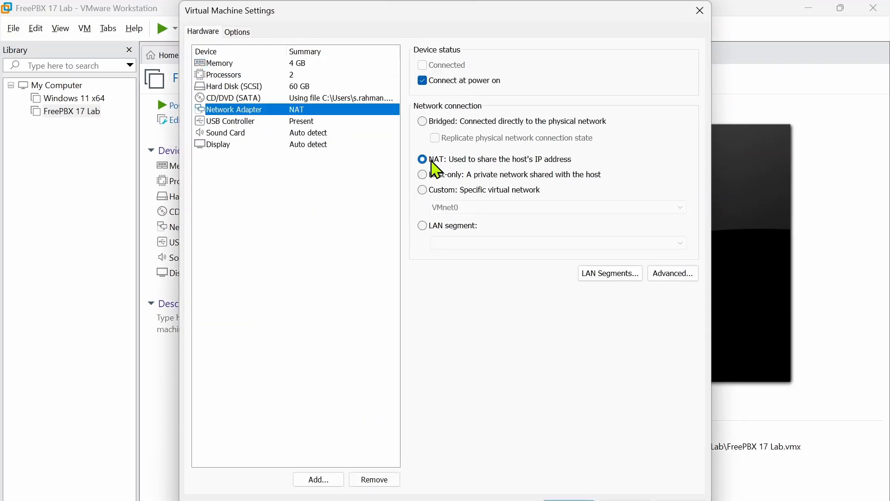
click(438, 192)
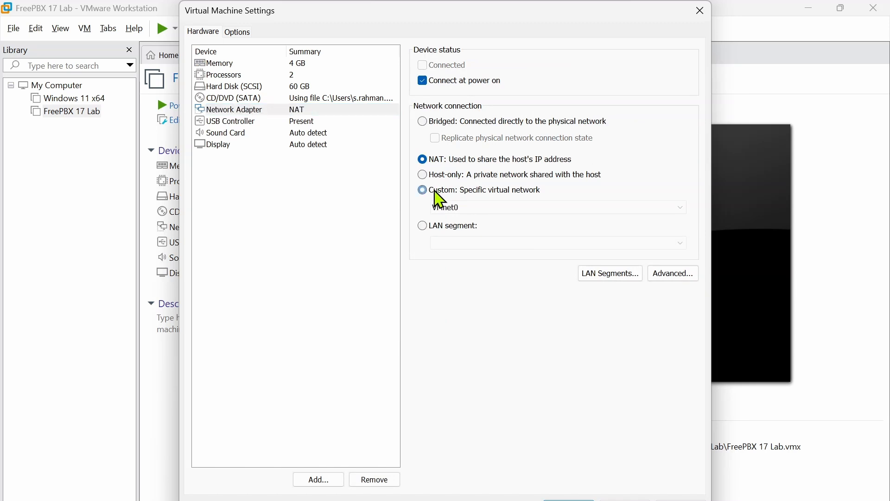
click(451, 207)
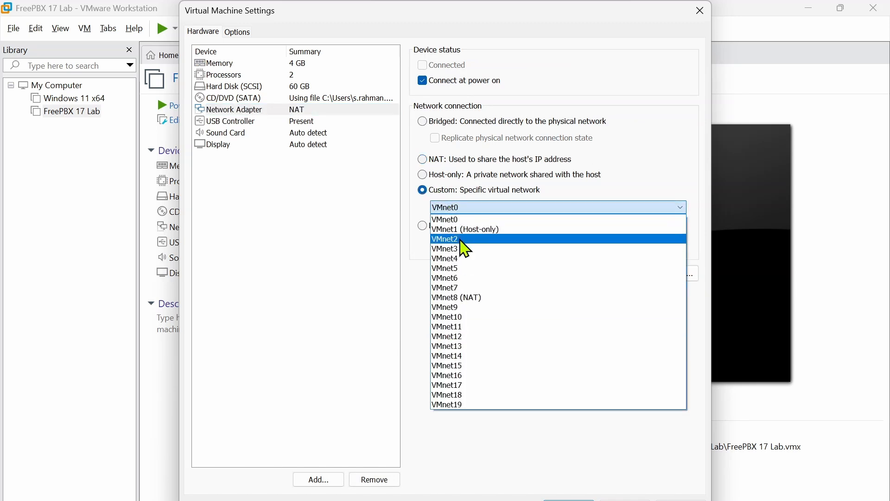
click(458, 220)
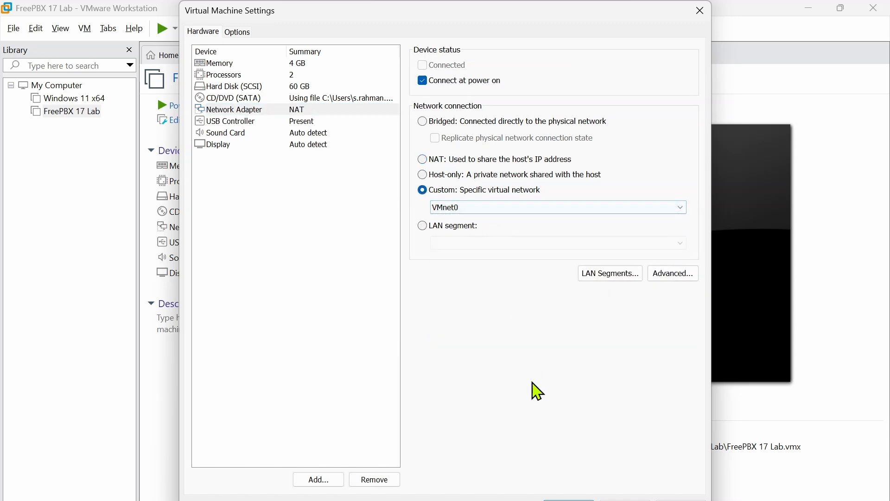
click(569, 500)
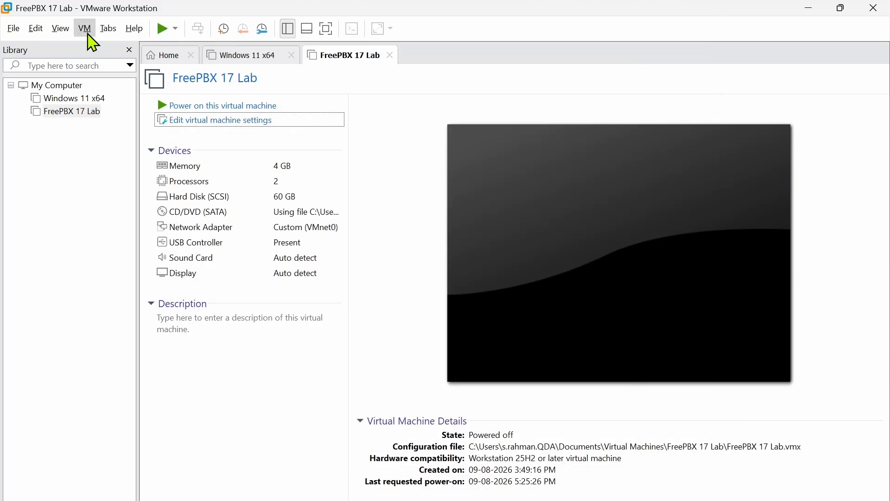
- Open the Virtual Network Editor with administrator rights to change settings
click(45, 38)
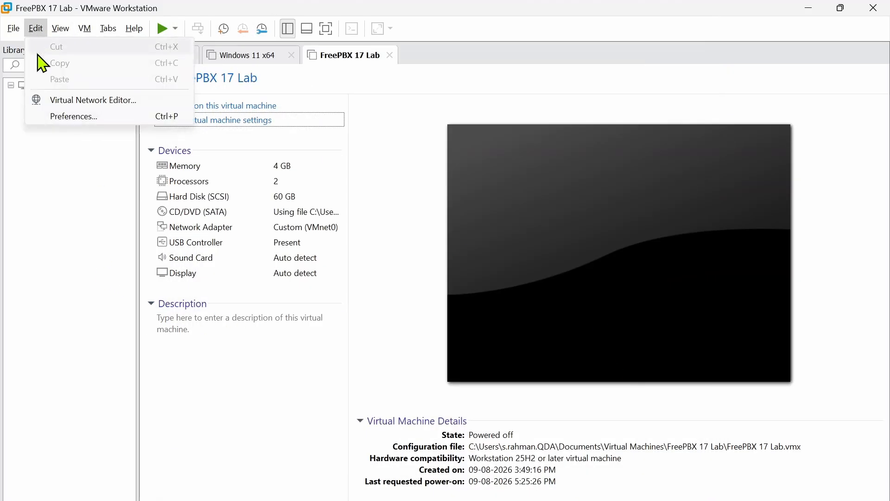
click(64, 109)
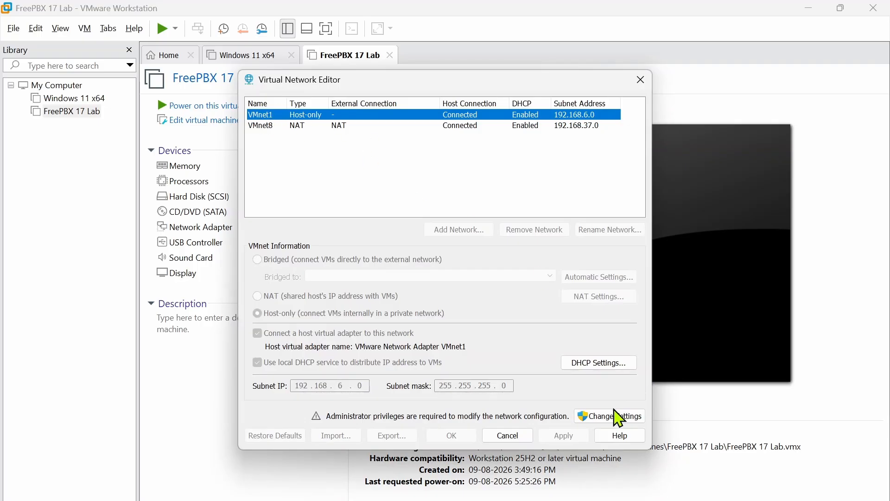
click(612, 419)
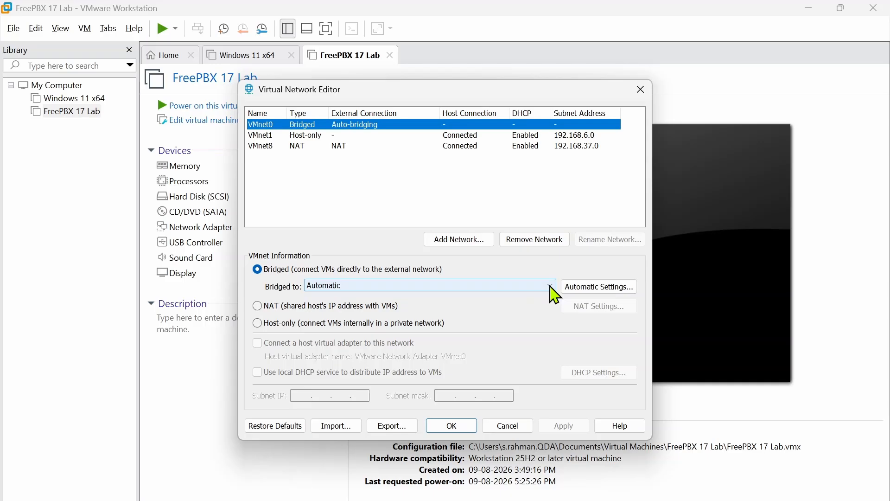
- Check the host's network connections (ncpa.cpl) to identify the Wi-Fi adapter
key(super+r)
text(nc)
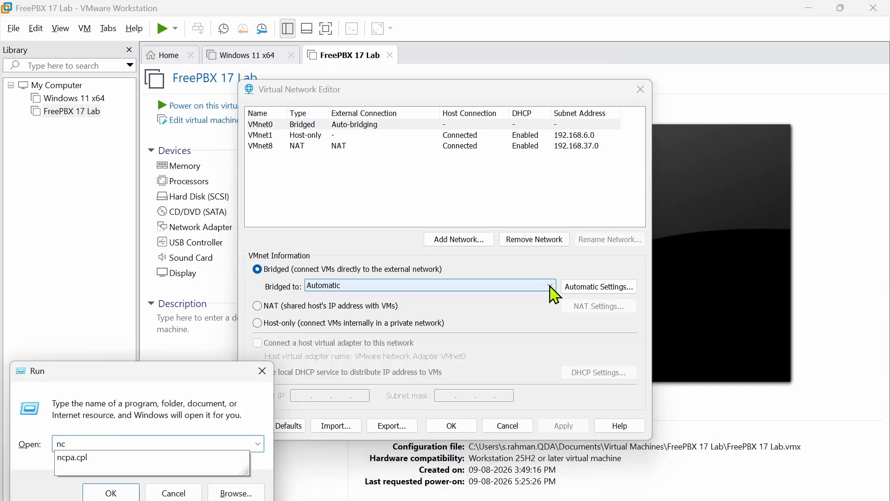
key(Down)
key(Return)
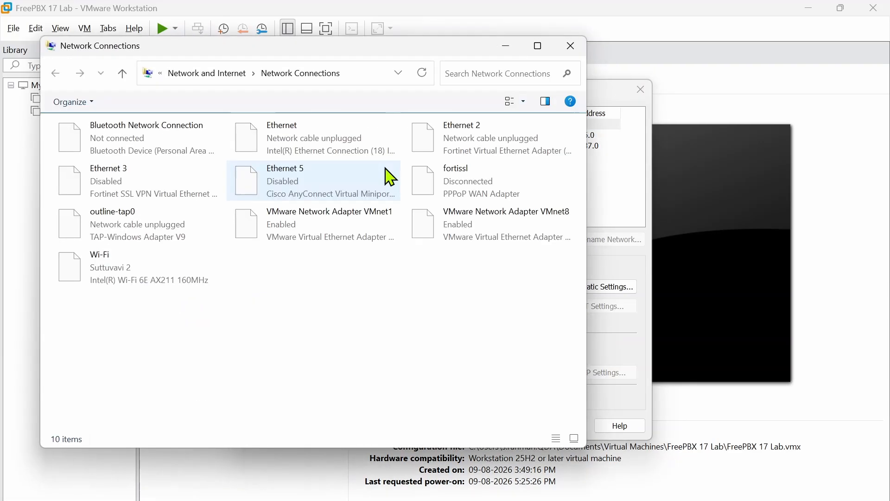
click(100, 276)
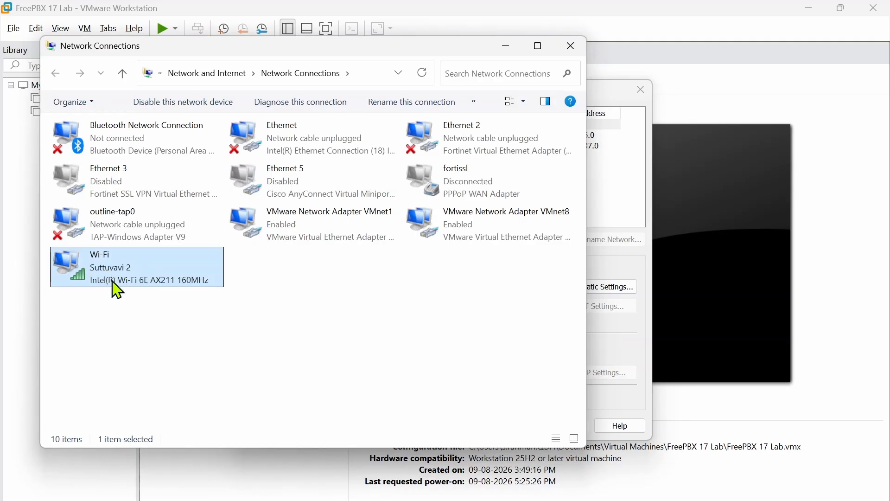
click(572, 46)
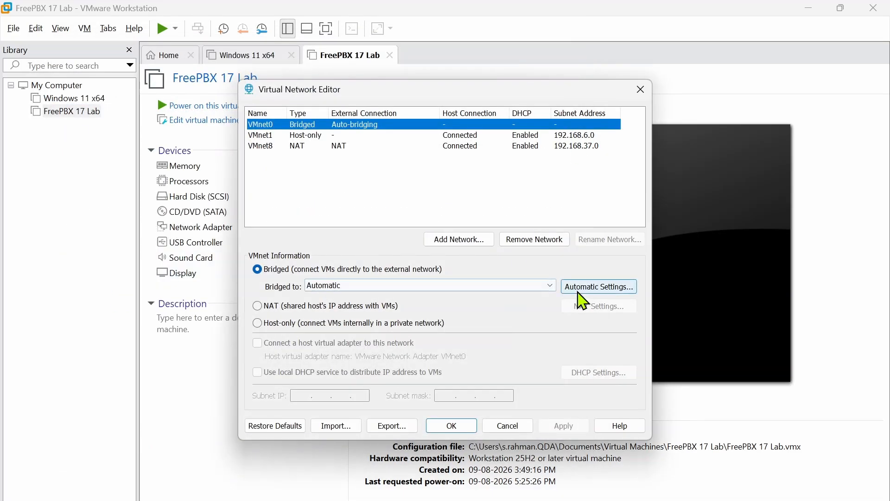
- Bridge VMnet0 to the Intel(R) Wi-Fi 6E AX211 160MHz adapter, apply and save
click(552, 285)
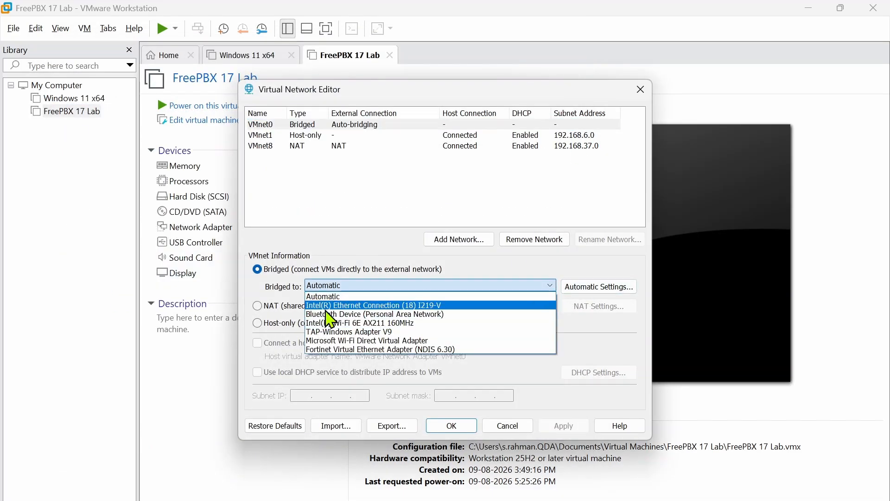
click(343, 323)
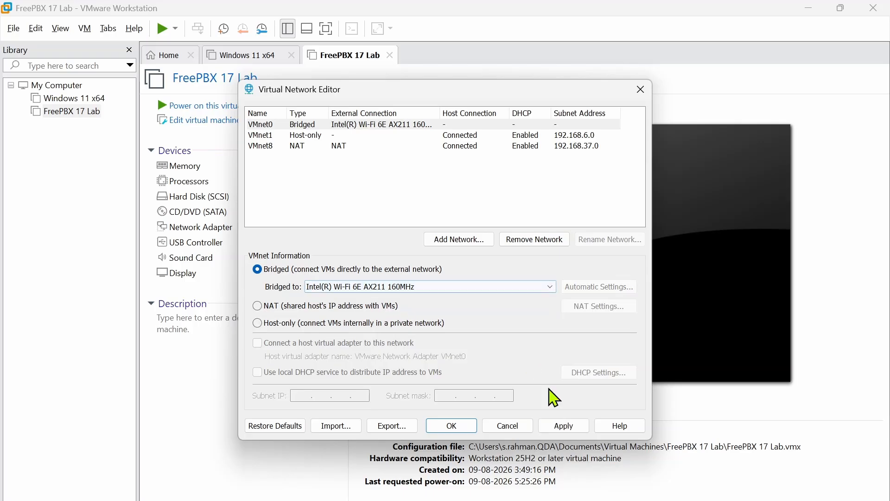
click(570, 426)
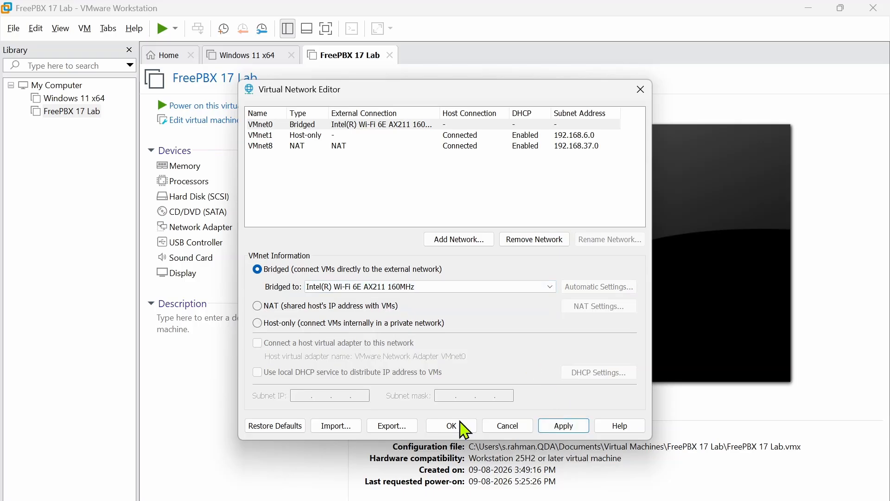
click(464, 429)
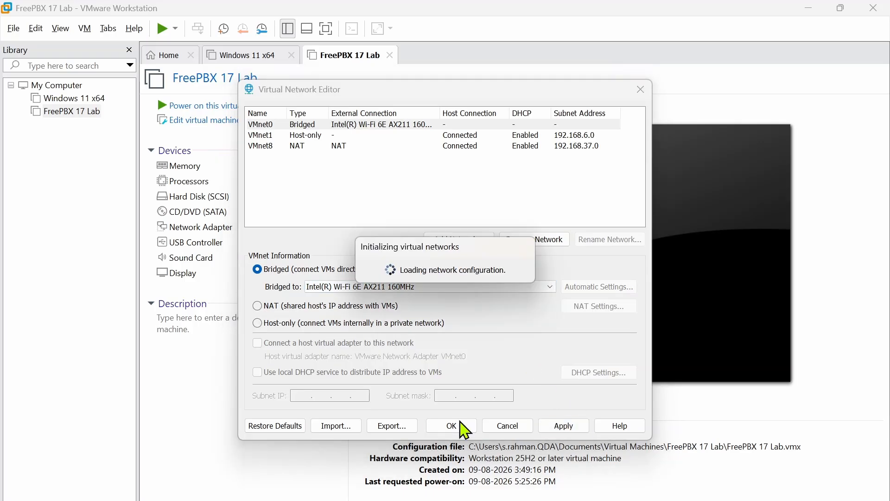
click(459, 429)
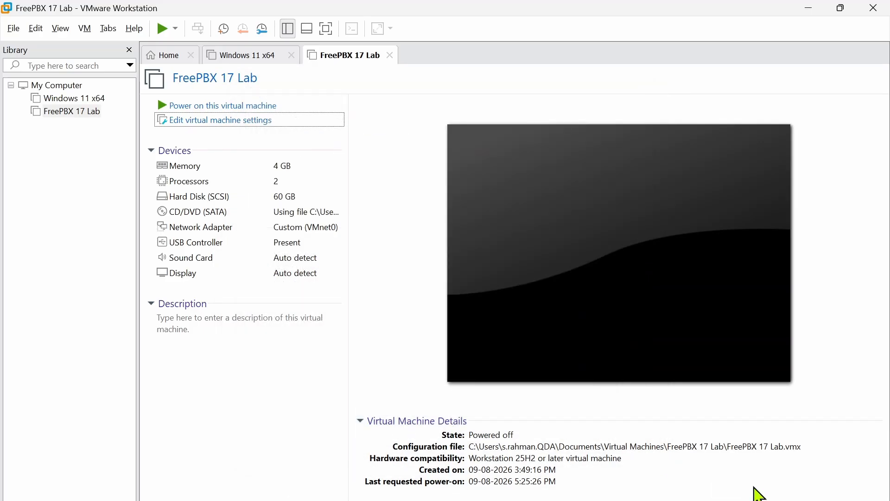
- Connect the host to the Suttuvavi Wi-Fi network
click(758, 494)
click(698, 276)
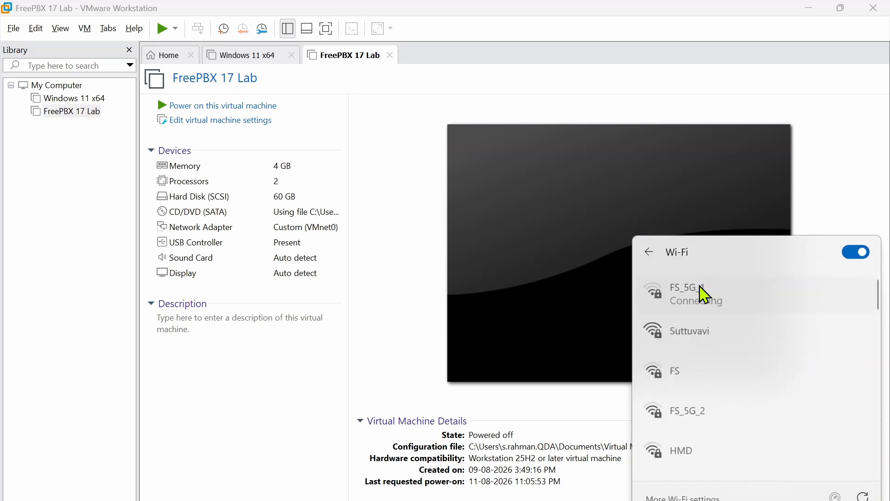
click(700, 292)
click(711, 394)
click(785, 390)
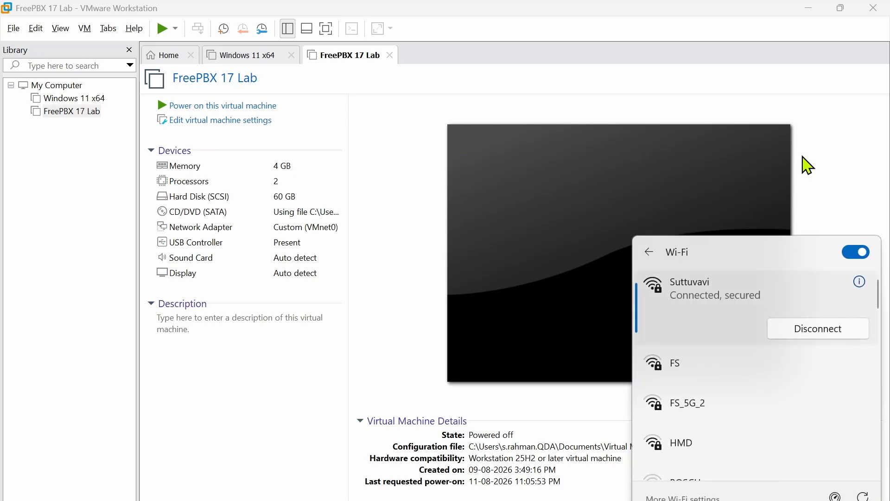
click(851, 172)
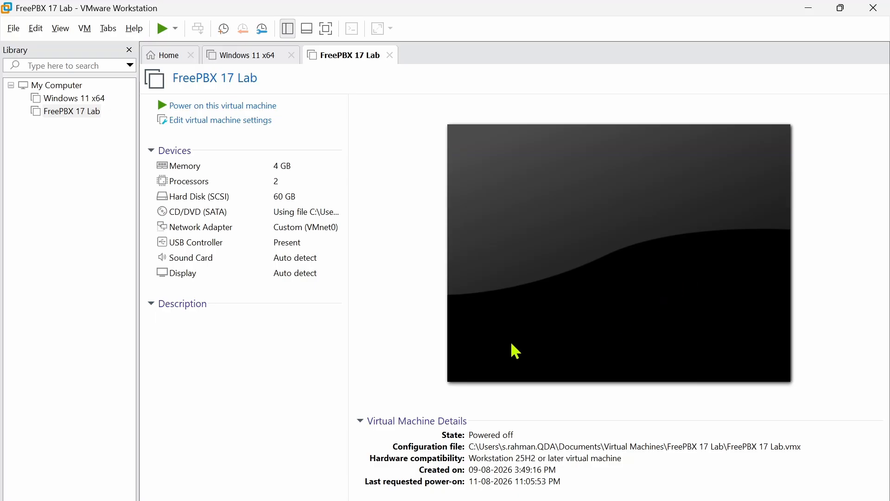
- Run ipconfig /all in Command Prompt and select the IPv4 address 192.168.0.135
key(super)
text(cmd)
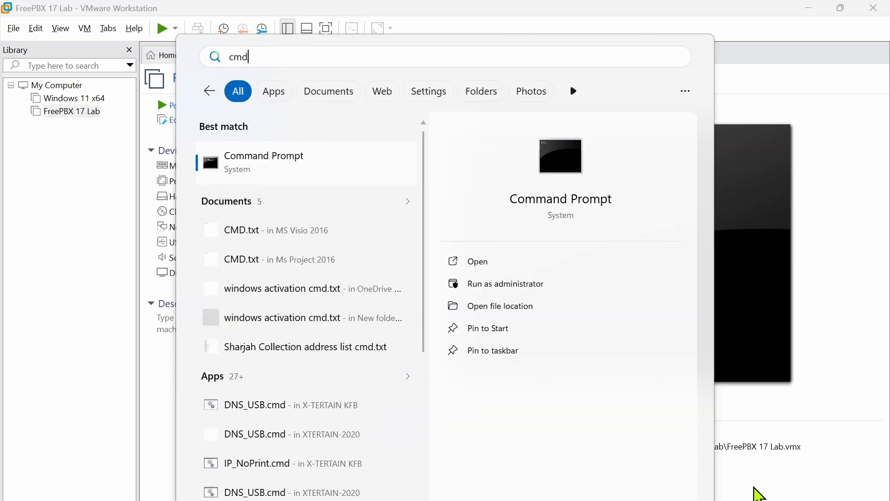
key(Return)
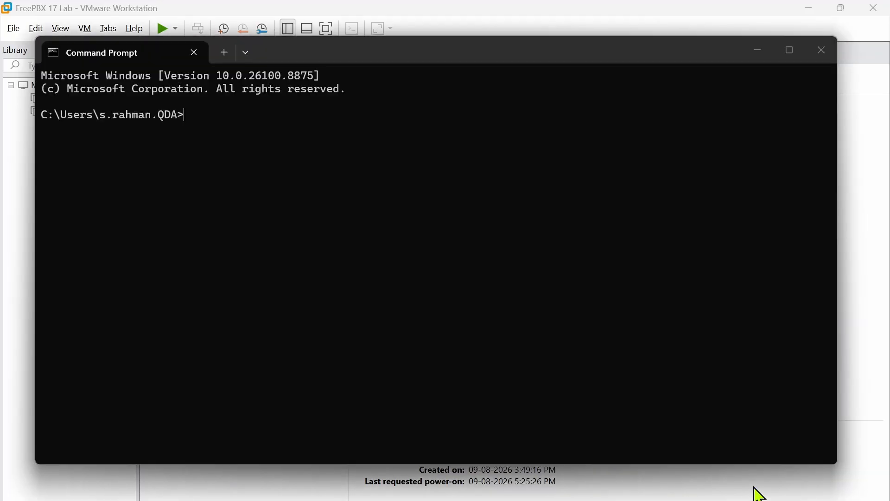
text(ipc)
text(ig /all)
key(Return)
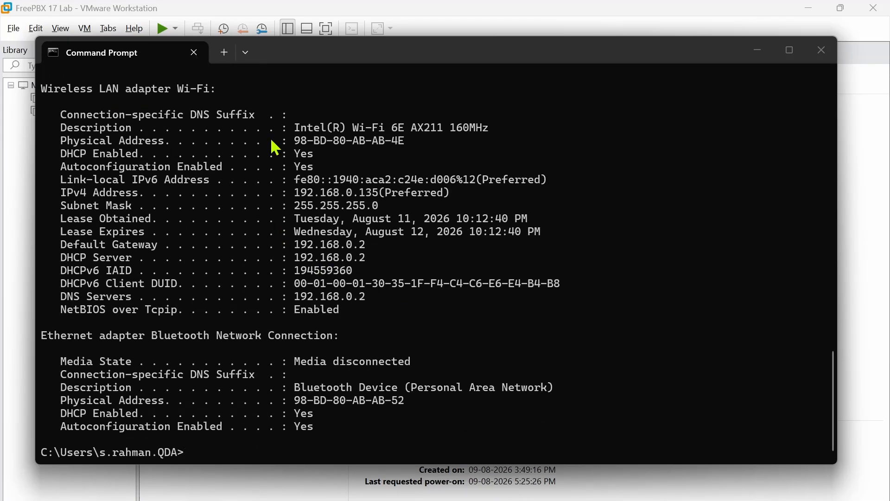
drag(322, 197, 382, 196)
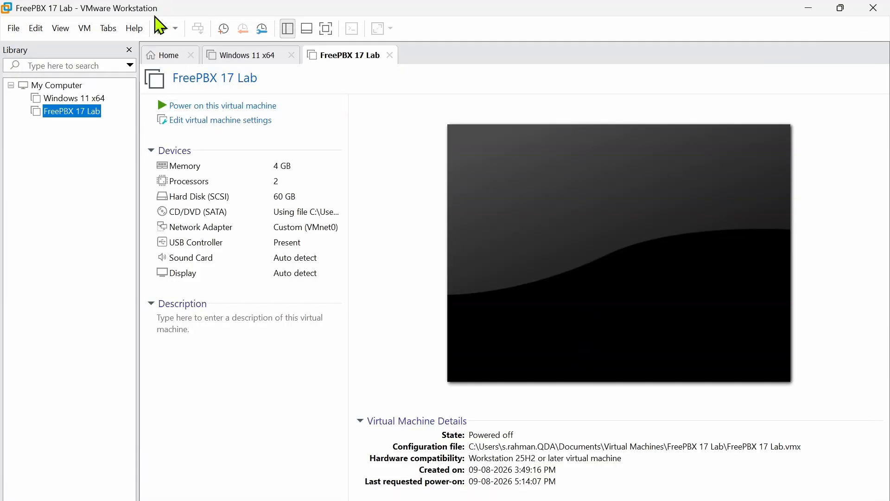
- Power on the FreePBX 17 Lab VM and let it boot to the login prompt
click(198, 107)
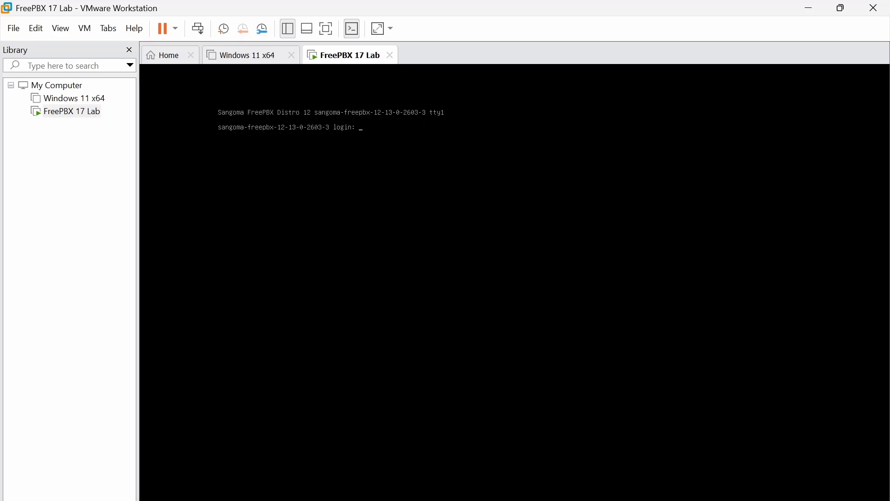
- Log in as root and run ip addr, confirming pbxeth0 at 192.168.0.123/24
key(Return)
key(Return)
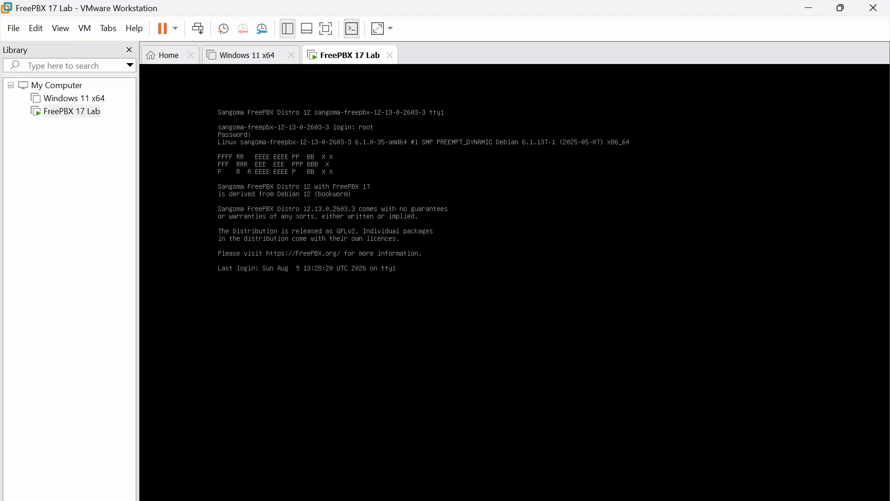
text(ip )
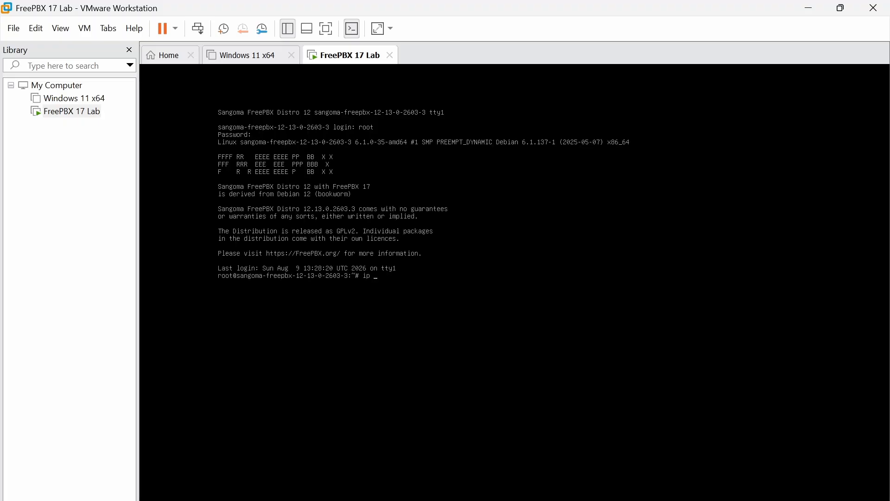
text(addr)
key(Return)
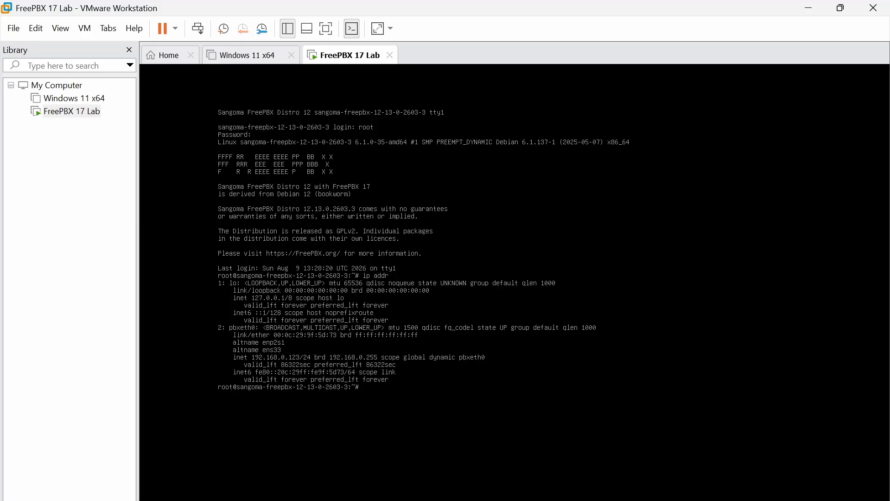
key(ctrl+alt)
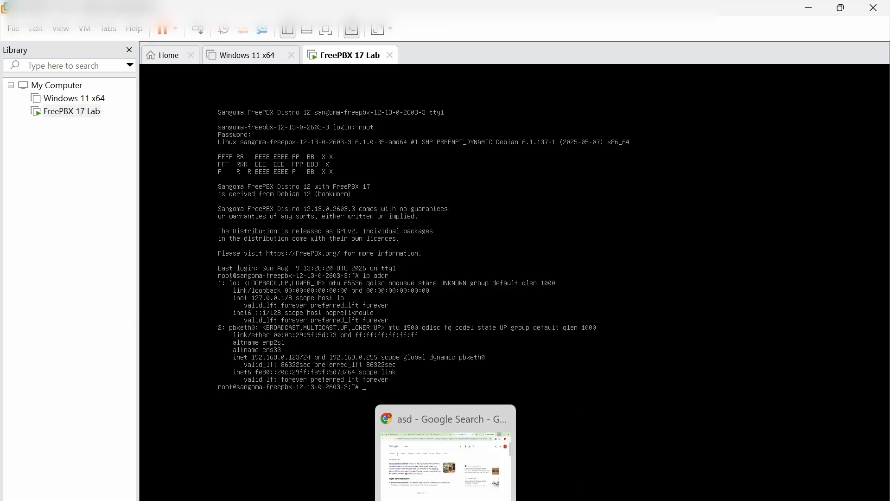
- Open 192.168.0.123 in a new Chrome tab to see the Apache2 Debian Default Page, then minimize Chrome
click(446, 499)
key(ctrl+t)
text(19)
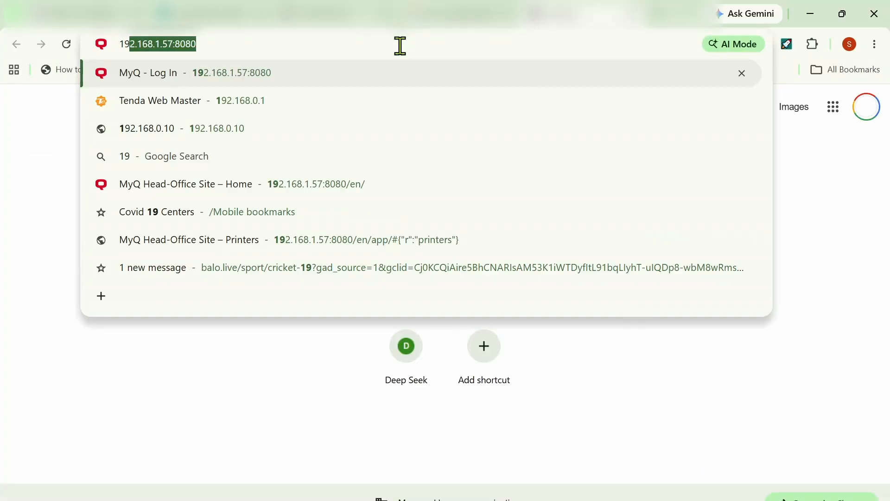
text(2.168.)
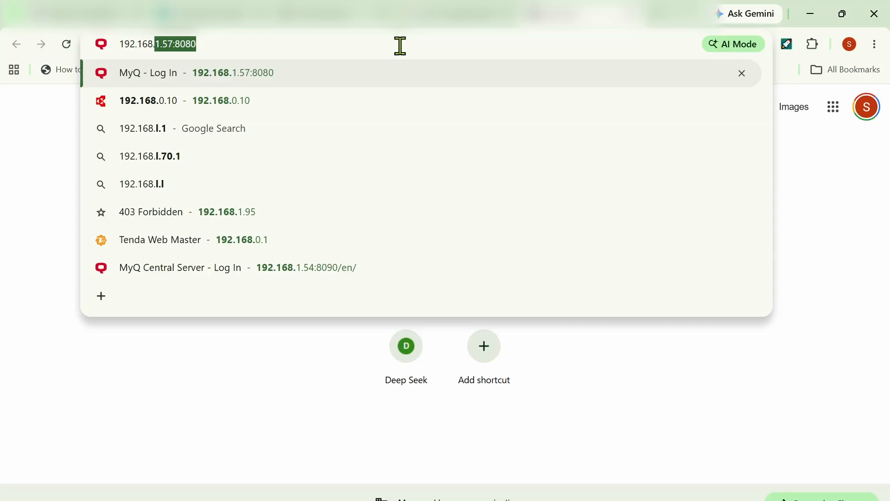
text(0.123)
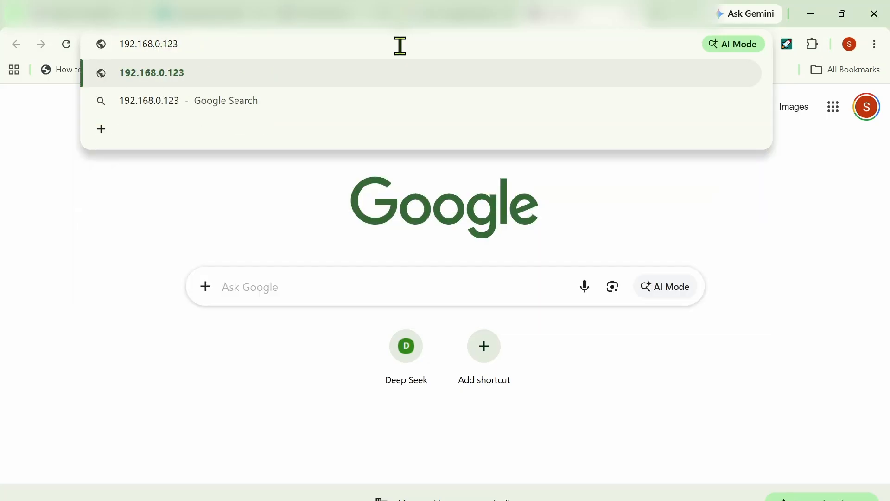
key(Return)
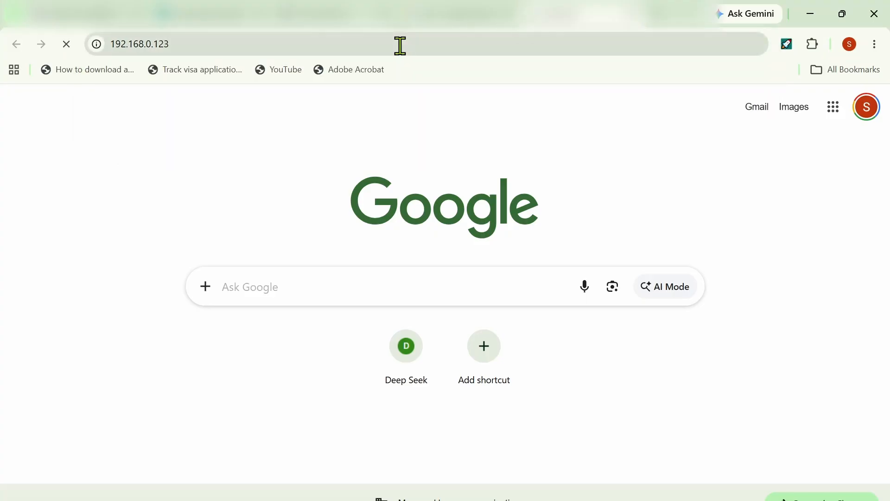
click(810, 14)
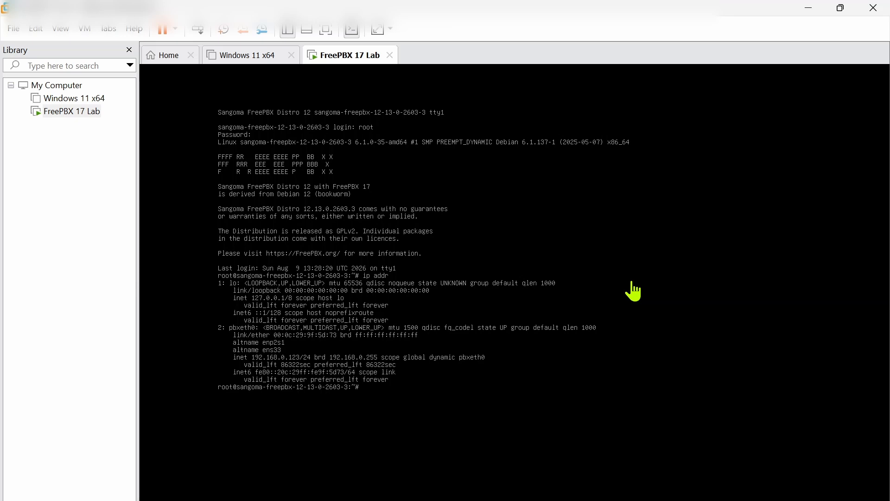
- Show the VM's routing table and ping 192.168.0.2 and 1.1.1.1 four times each
click(467, 393)
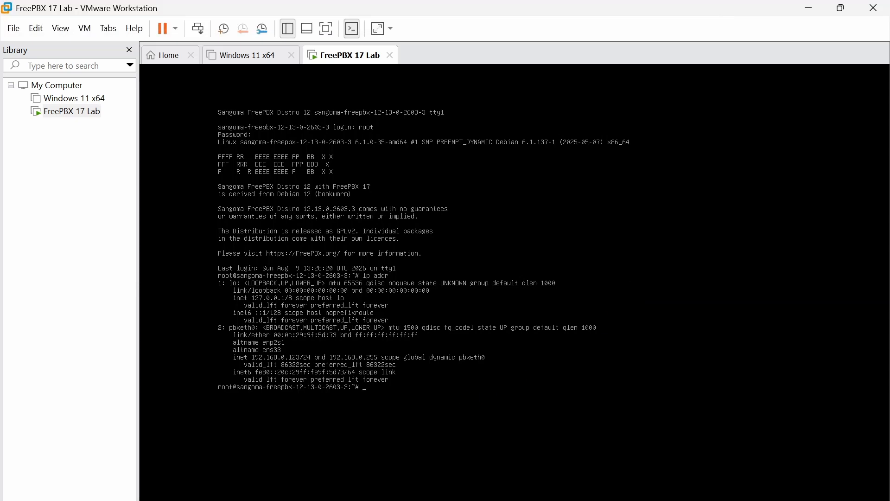
text(ip route)
key(Return)
text(pi)
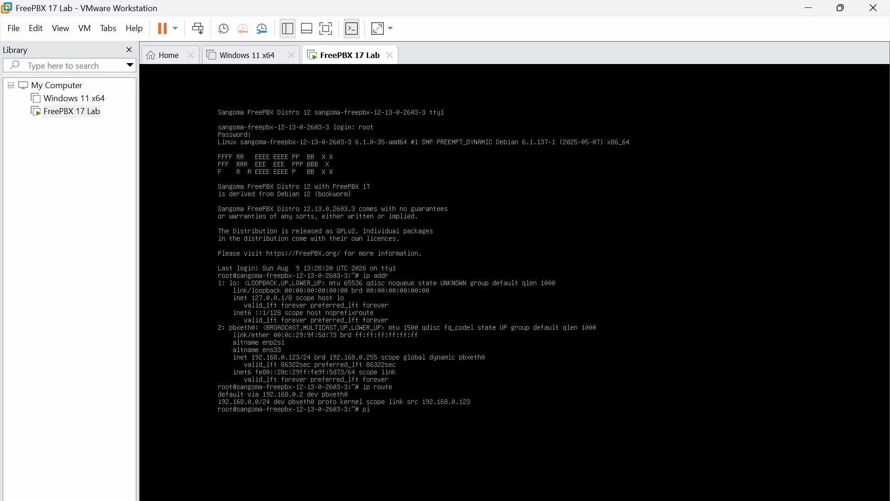
text(ng -c 4 192.168.0.2)
key(Return)
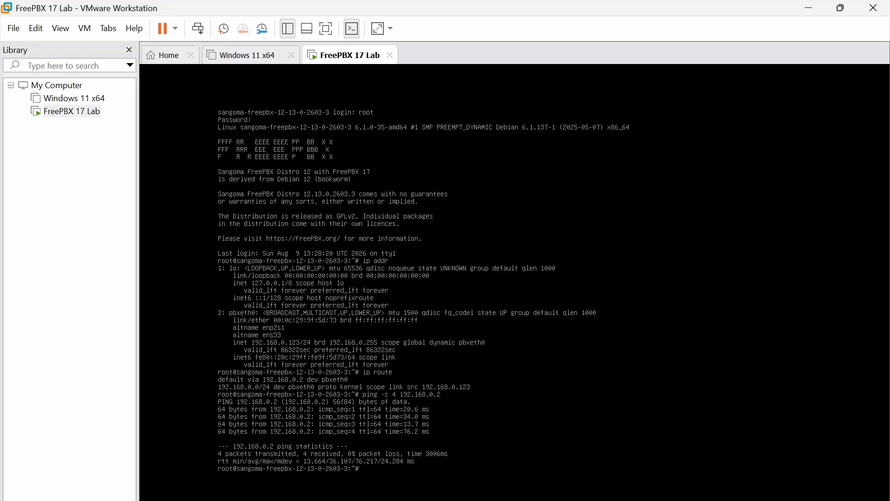
text(ping -c 4 1.1.1.1)
key(Return)
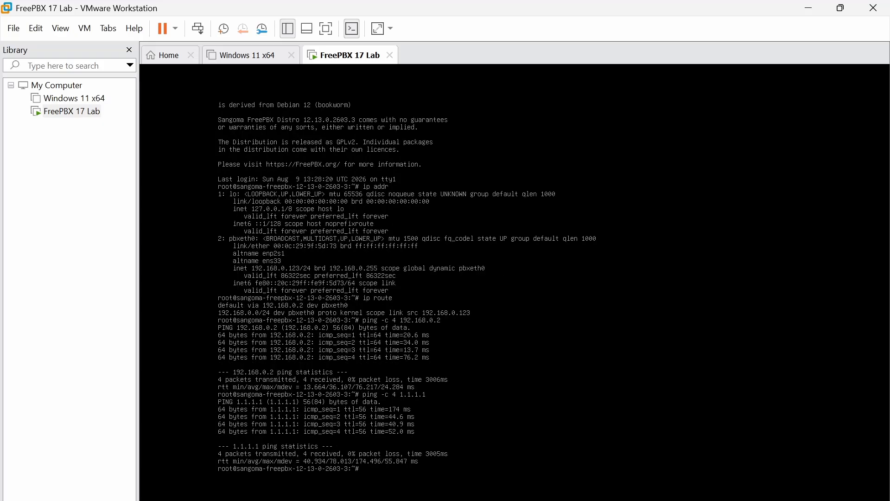
- Ping google.com, then check the freepbx service status with systemctl
key(Up)
key(BackSpace)
key(BackSpace)
key(BackSpace)
key(BackSpace)
key(BackSpace)
key(BackSpace)
key(BackSpace)
key(BackSpace)
key(BackSpace)
key(BackSpace)
key(BackSpace)
key(BackSpace)
key(BackSpace)
key(BackSpace)
key(BackSpace)
key(BackSpace)
key(BackSpace)
key(Up)
key(BackSpace)
key(BackSpace)
key(BackSpace)
key(BackSpace)
key(BackSpace)
key(BackSpace)
key(BackSpace)
key(BackSpace)
key(BackSpace)
key(BackSpace)
key(BackSpace)
text(google.com)
key(Return)
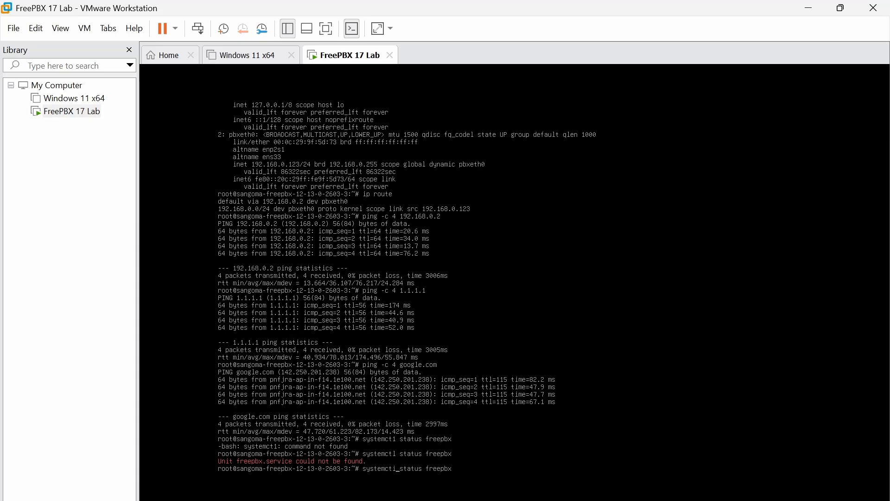
key(Return)
key(Up)
key(Up)
key(Return)
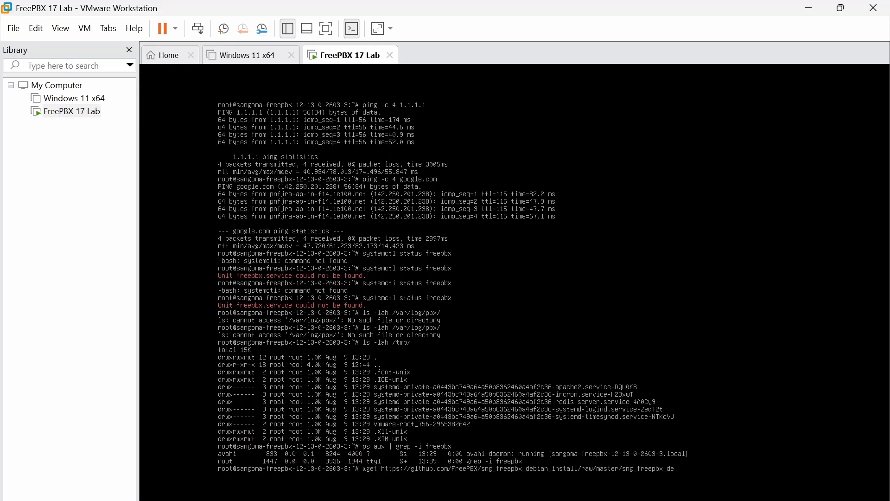
- Download sng_freepbx_debian_install.sh to /tmp with wget, fixing -0 to -O, then type its bash command
text(ian_insta)
text(ll.sh -O /tmp/sng_freepbx)
text(_debian_install.sh)
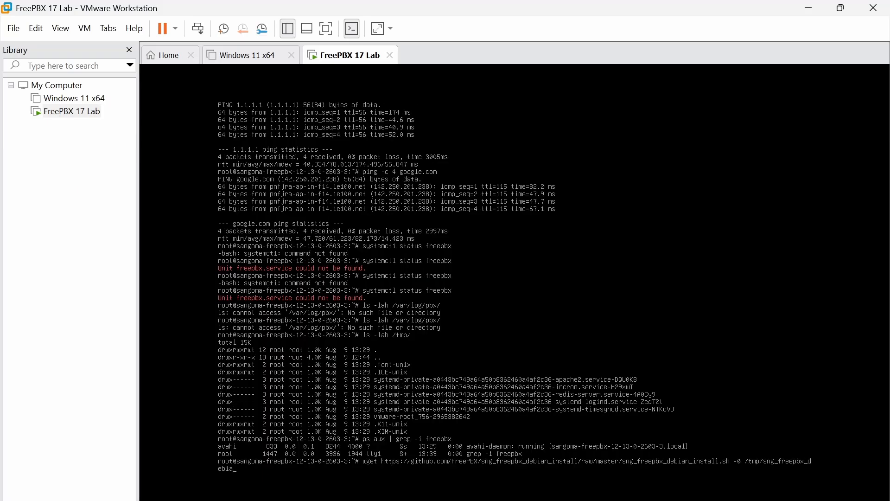
key(Return)
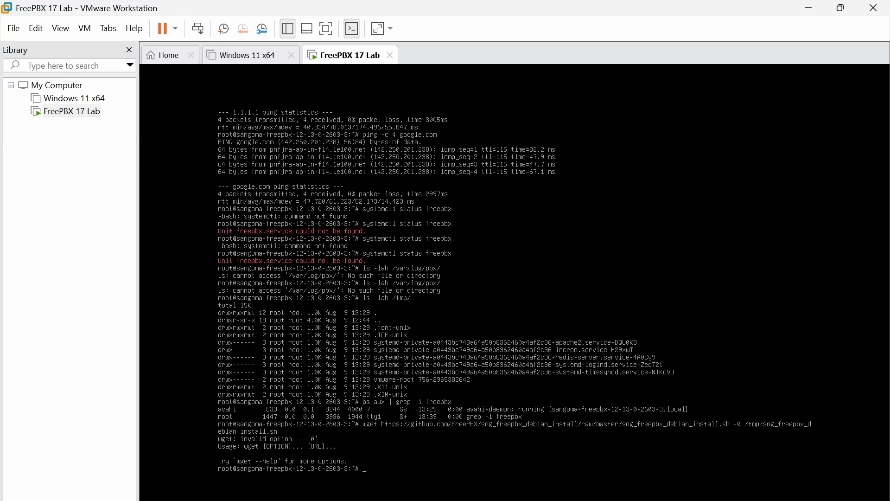
key(Up)
key(Down)
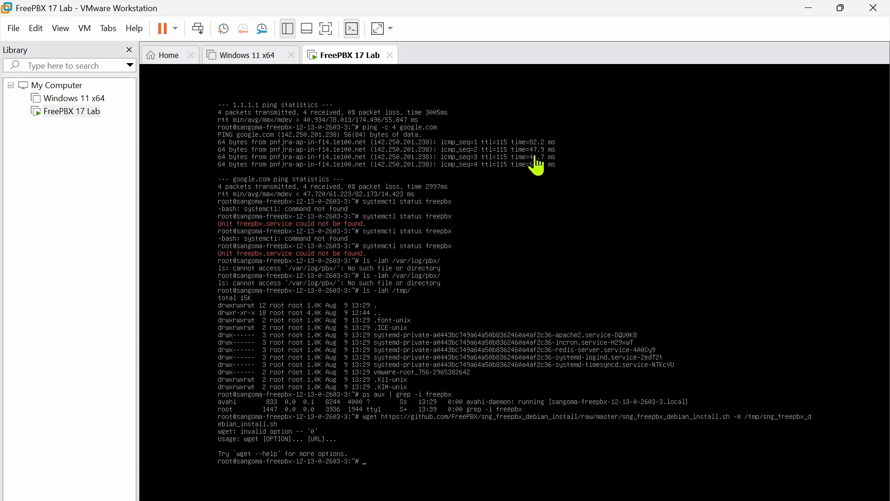
key(Up)
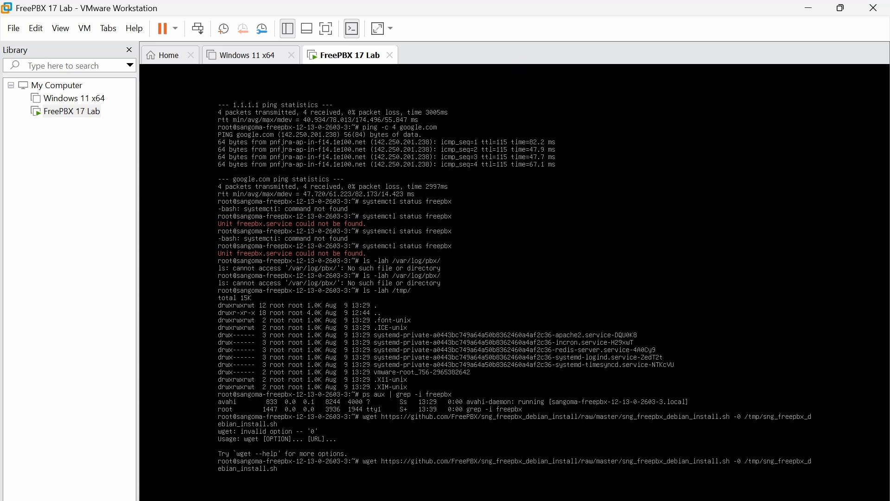
key(Delete)
text(O)
key(Return)
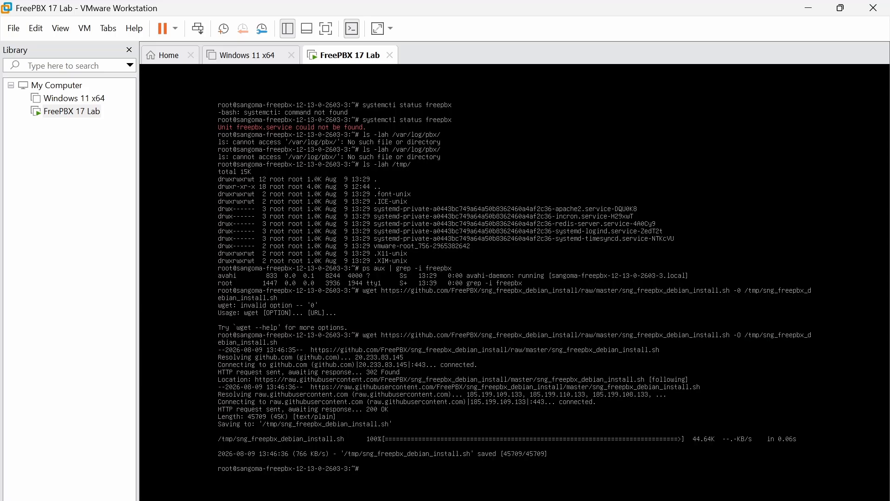
text(bash /tmp/sng_freepbx_debian_install.sh)
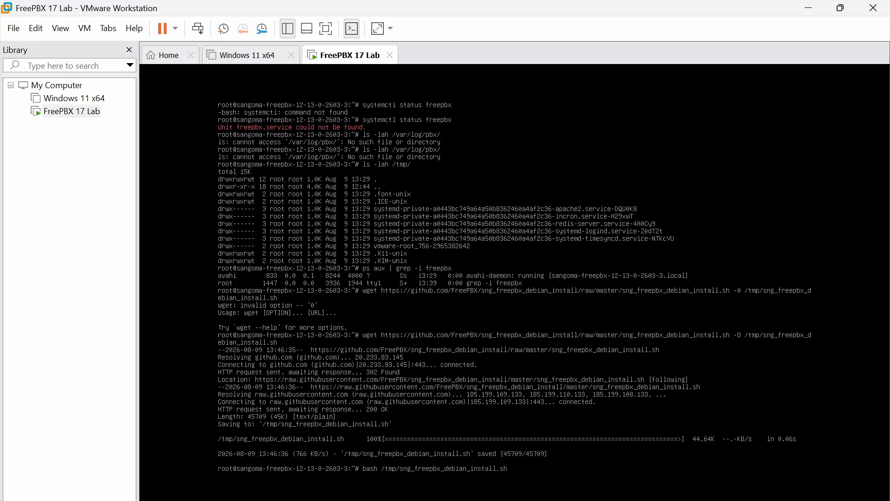
- Run the FreePBX 17 install script until it exits and reports the address 192.168.0.123
key(Return)
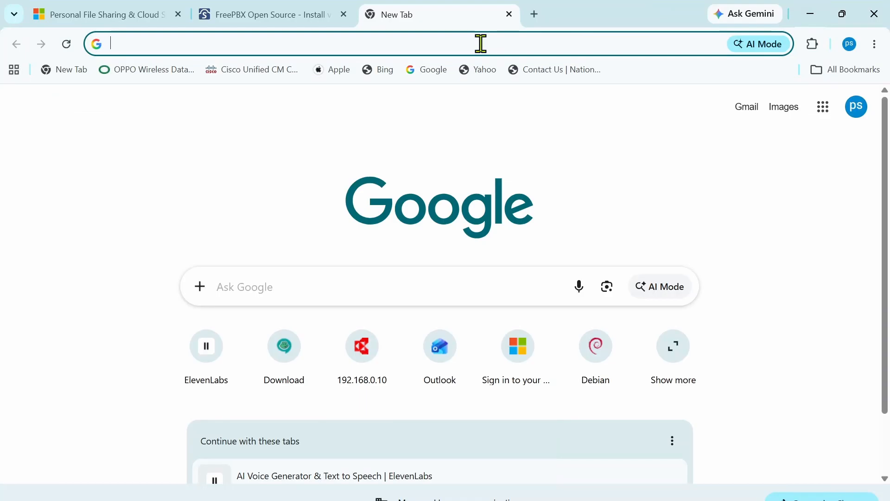
click(479, 42)
text(http://192.168.0.123/)
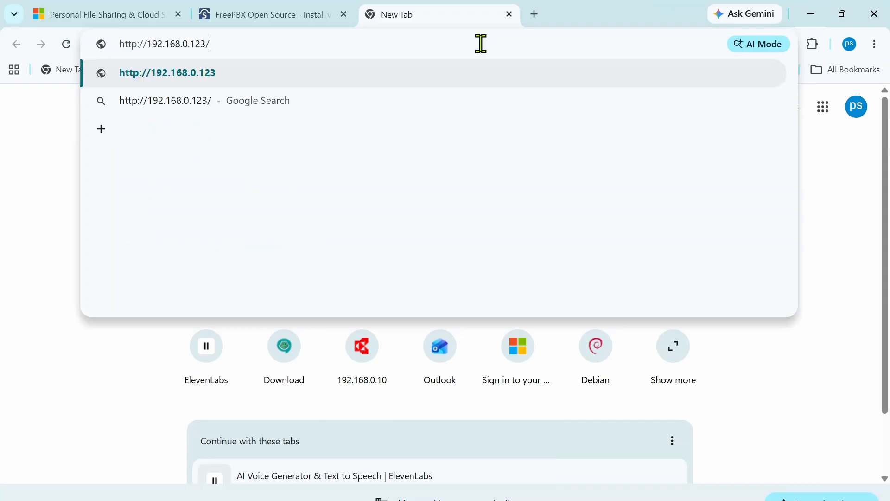
key(Return)
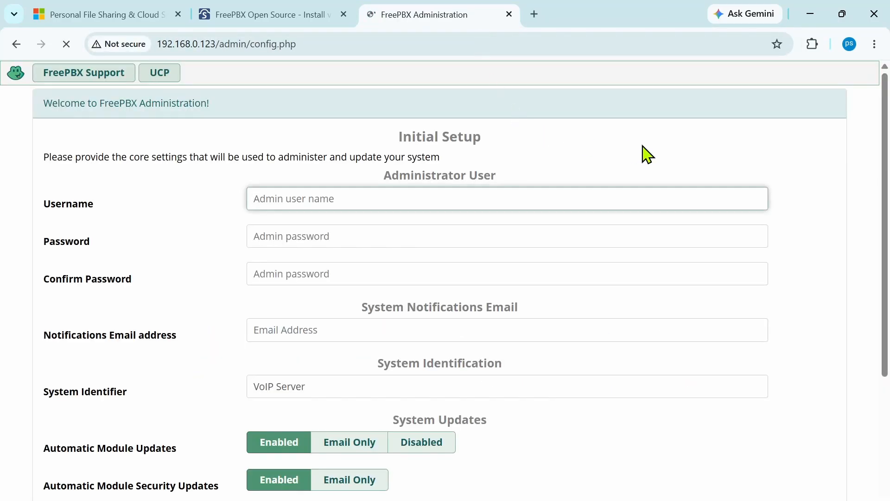
scroll(646, 154, down, 1)
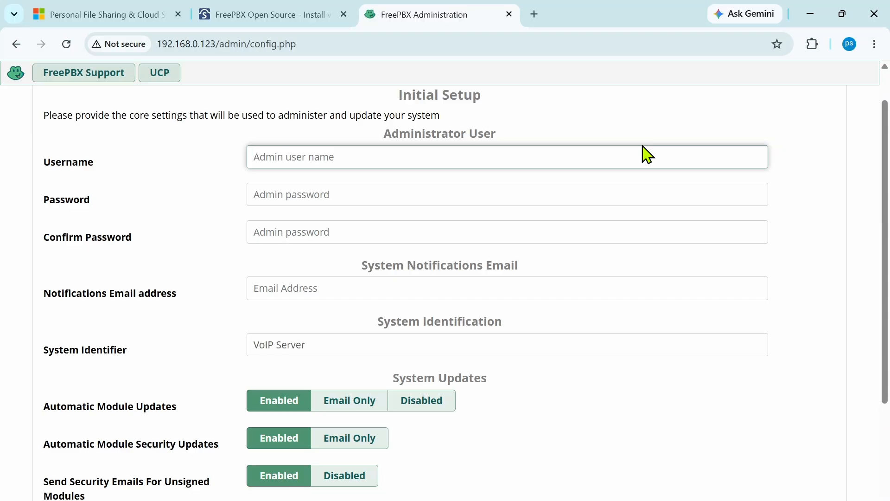
- Enter admin as username, the password and its confirmation, and the notification e-mail address
text(admin)
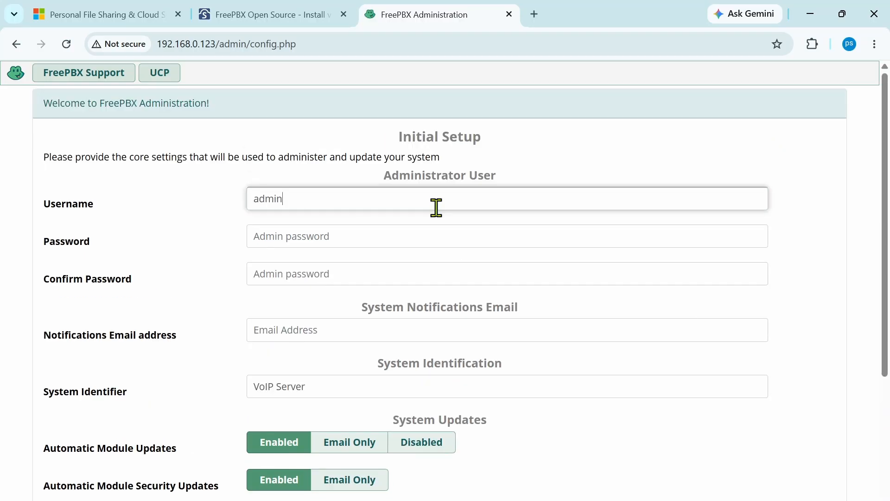
key(Tab)
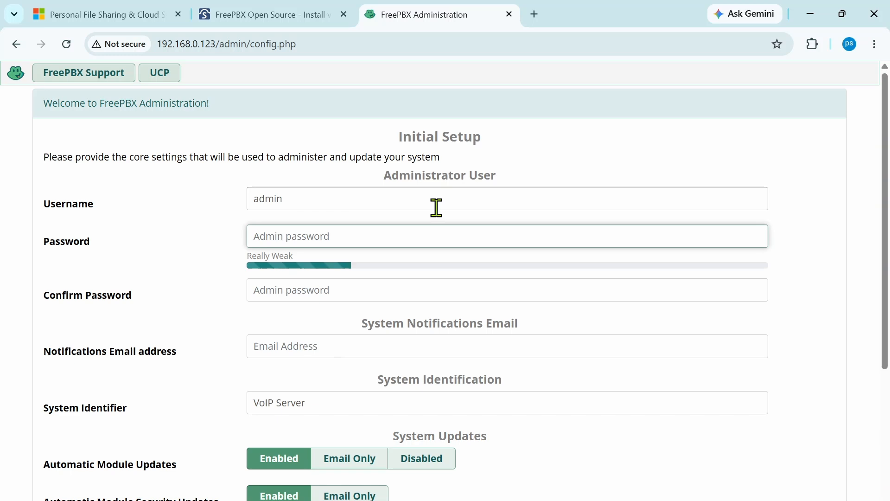
text(•••••••••)
key(Tab)
text(•••••••••)
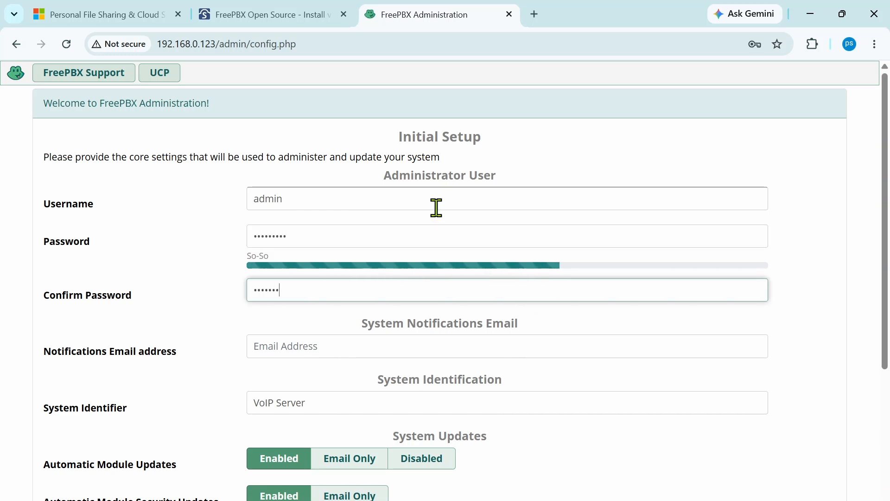
click(315, 346)
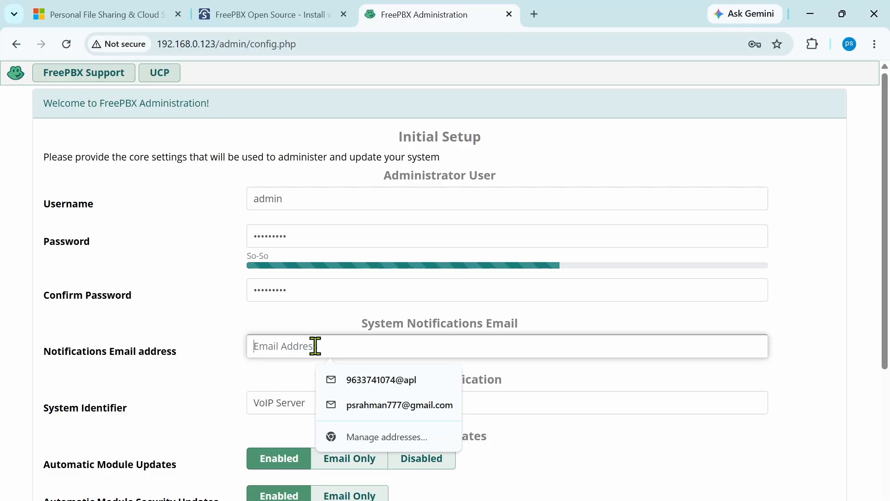
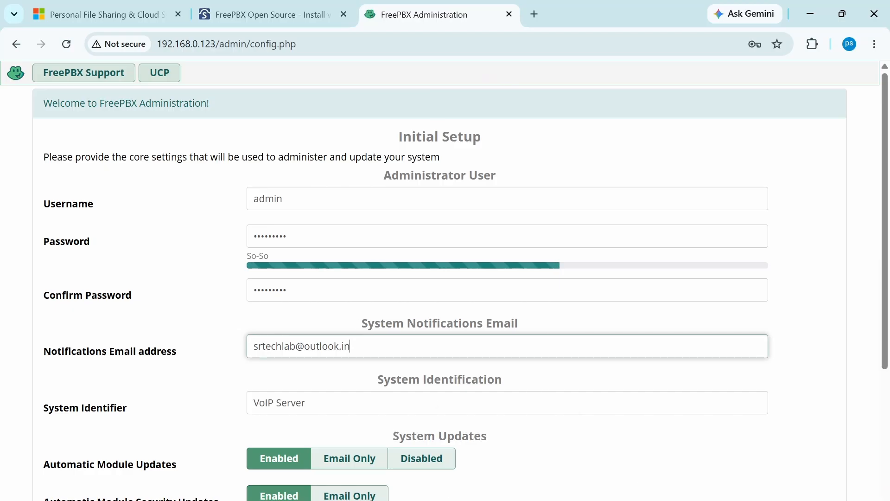
click(541, 328)
scroll(543, 329, down, 1)
scroll(542, 329, down, 1)
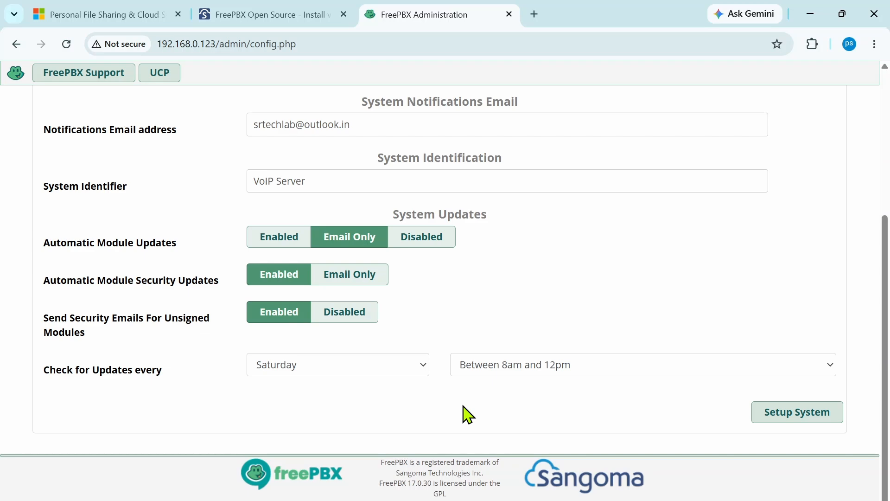
- Submit the initial setup and log in to FreePBX Administration with the saved admin credentials
click(795, 412)
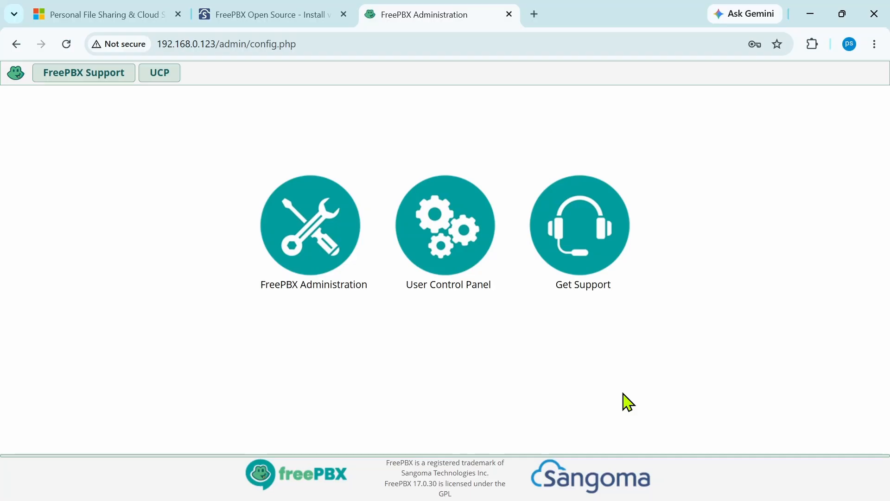
click(309, 224)
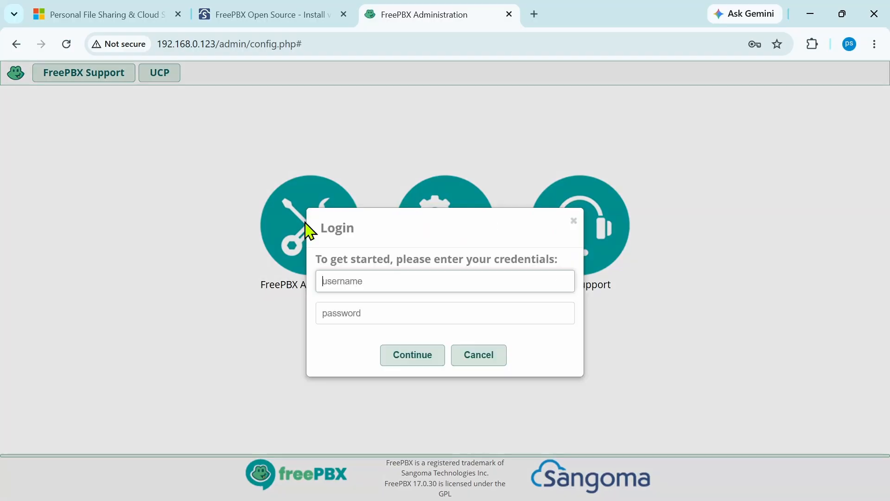
click(420, 311)
click(412, 362)
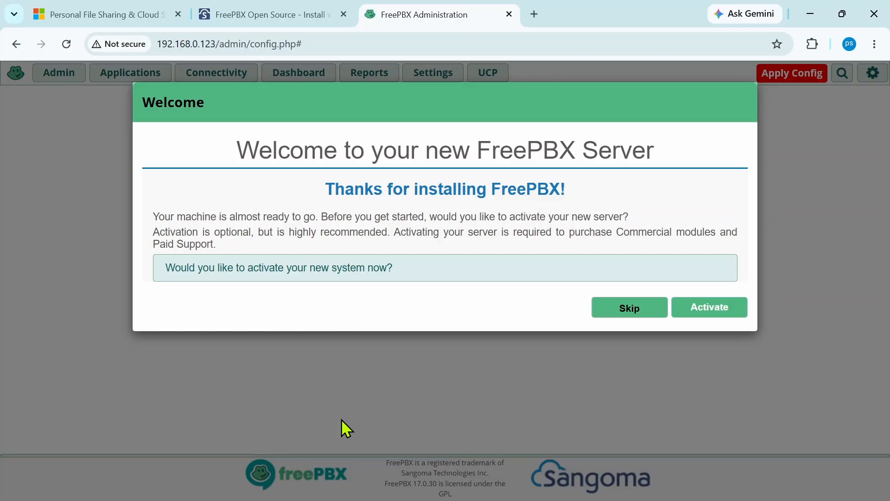
- Dismiss the activation, Sangoma phones, reseller, smart firewall and SIPStation trial pop-ups
click(622, 312)
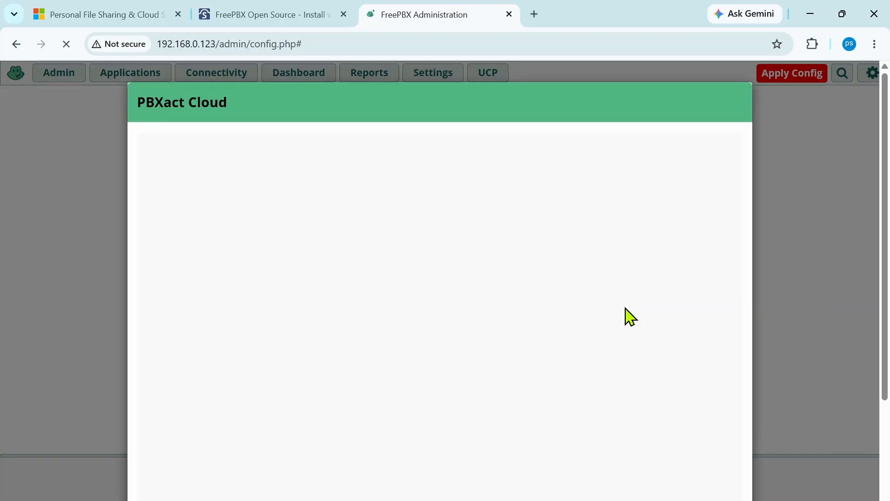
scroll(625, 311, down, 3)
click(701, 484)
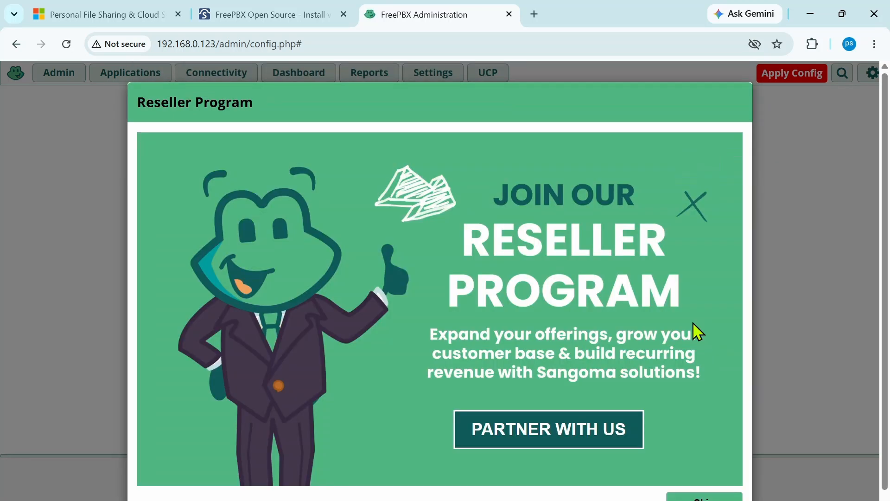
scroll(692, 322, down, 1)
click(715, 478)
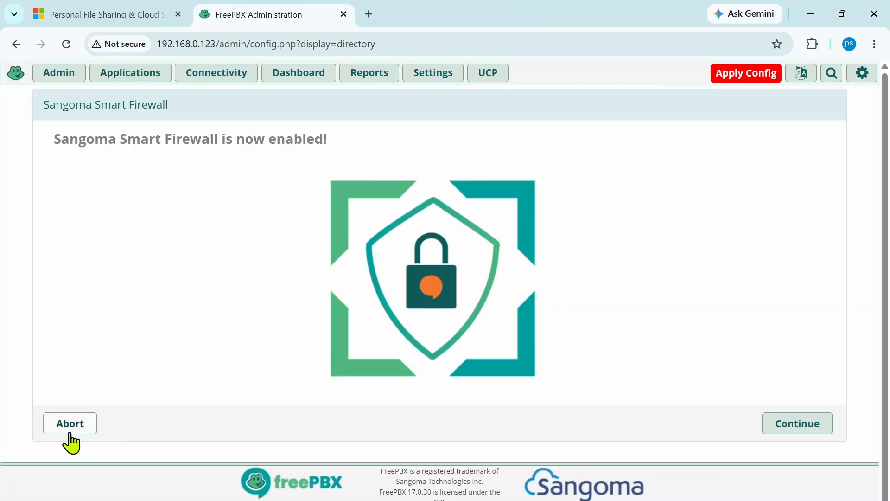
click(66, 426)
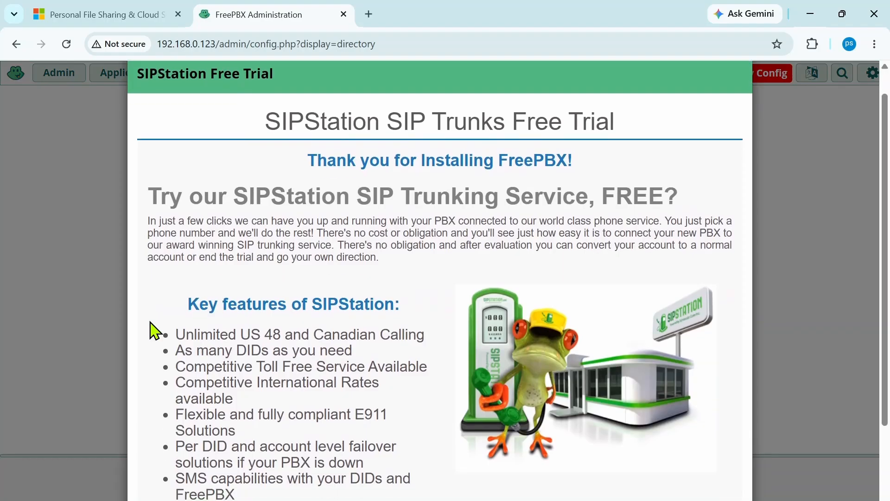
scroll(154, 330, down, 2)
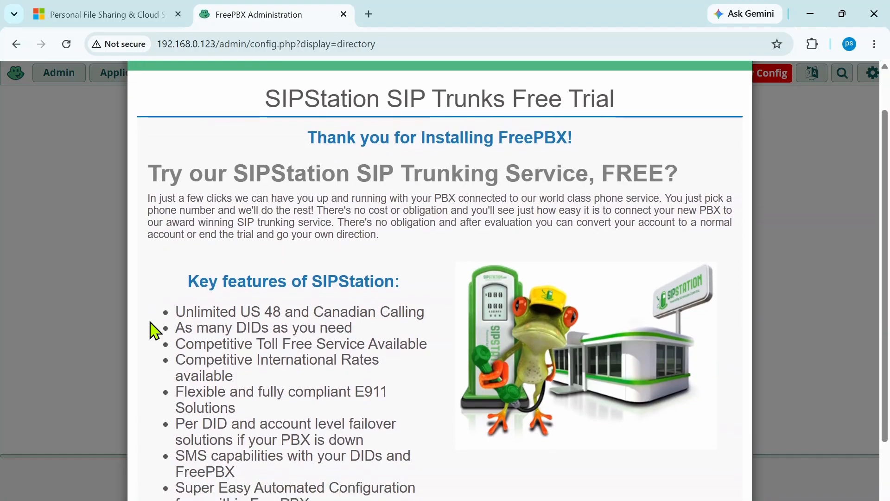
scroll(154, 330, down, 2)
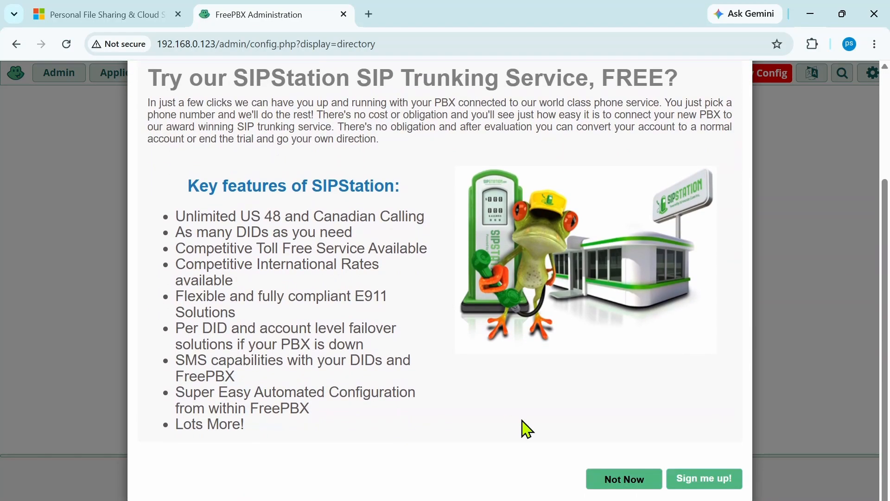
click(628, 482)
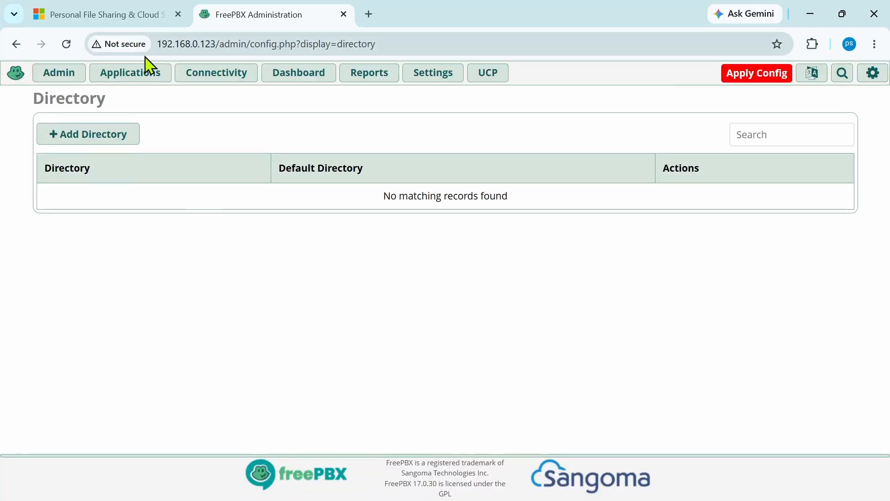
- Start adding a new PJSIP extension from Connectivity > Extensions
click(210, 74)
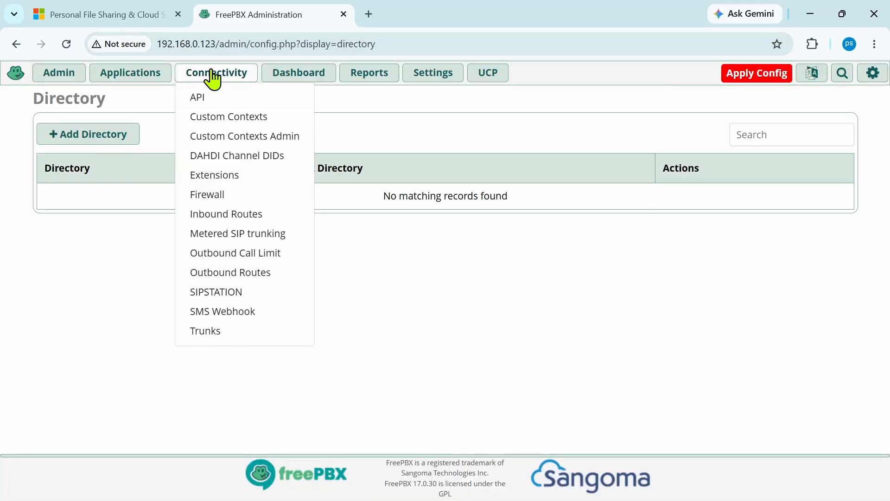
click(234, 175)
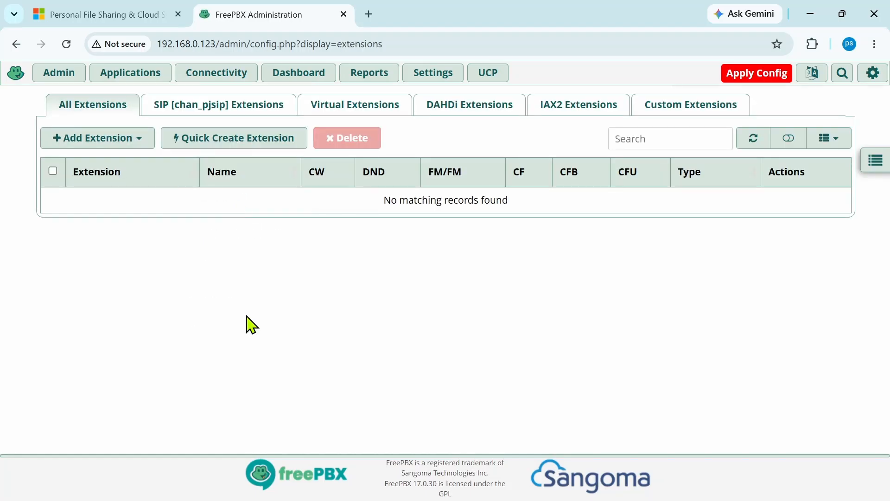
click(140, 139)
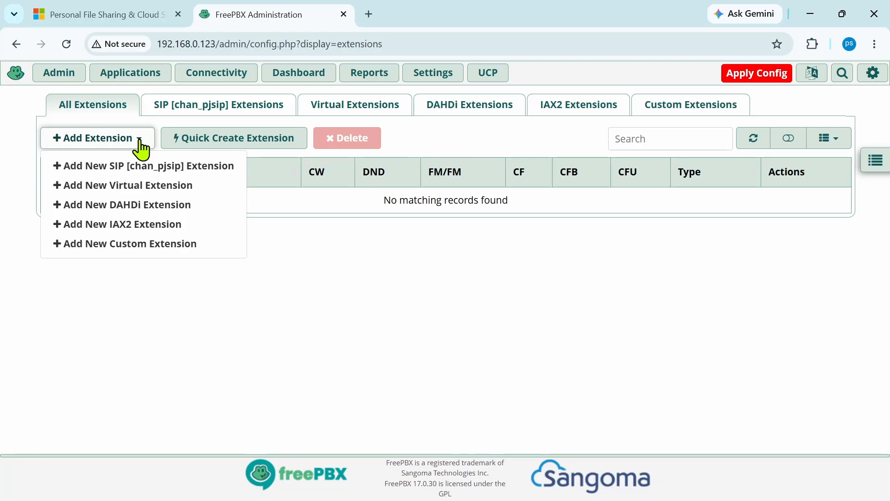
click(194, 166)
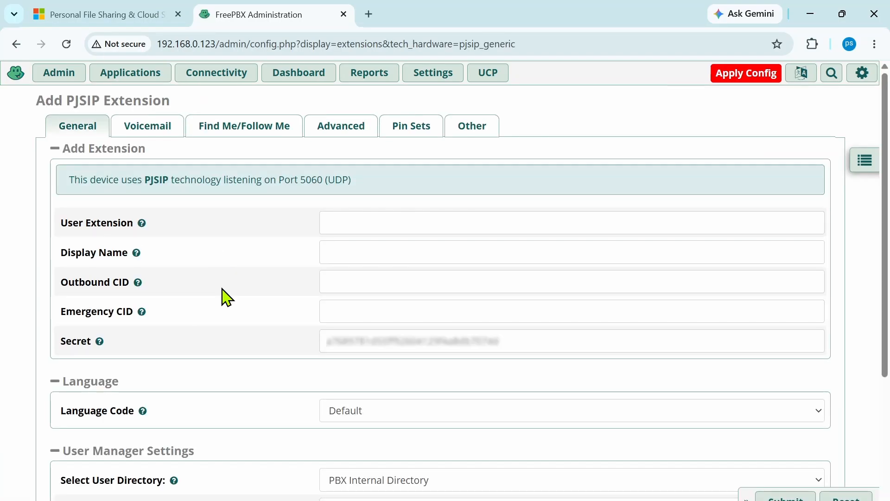
scroll(222, 289, down, 2)
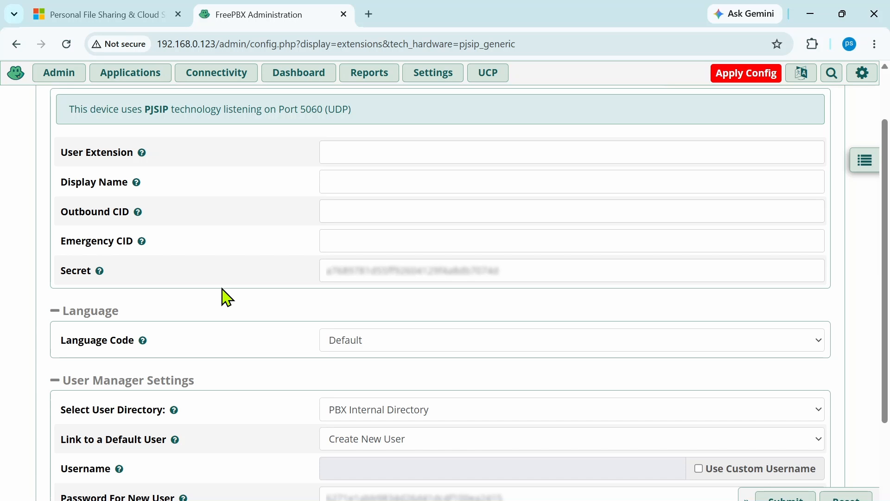
scroll(223, 297, down, 2)
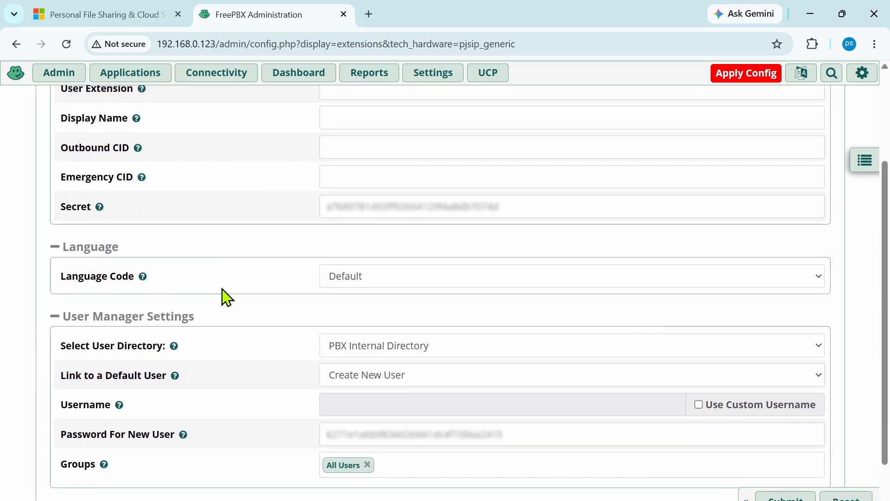
scroll(222, 297, up, 4)
- Create extension 1001 named Lab Phone 1001 with a new secret and submit it
click(374, 230)
text(1001)
click(349, 260)
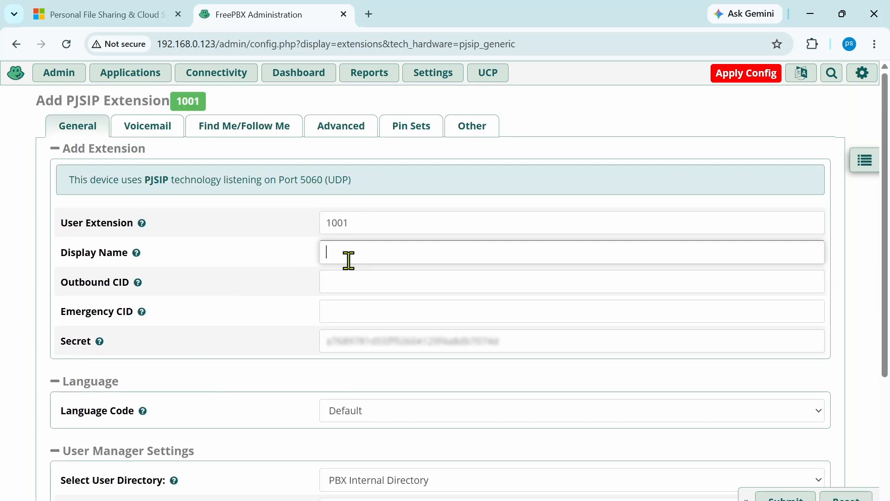
text(Lab Phone 1001)
scroll(452, 334, down, 1)
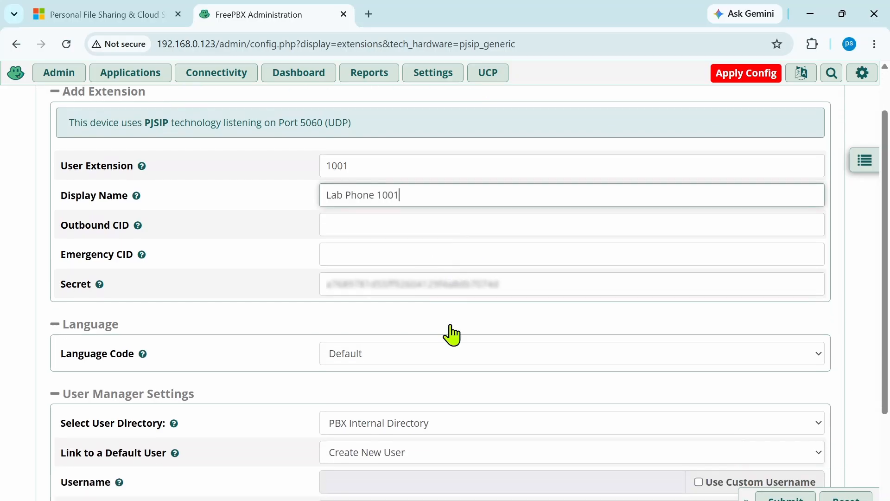
click(342, 280)
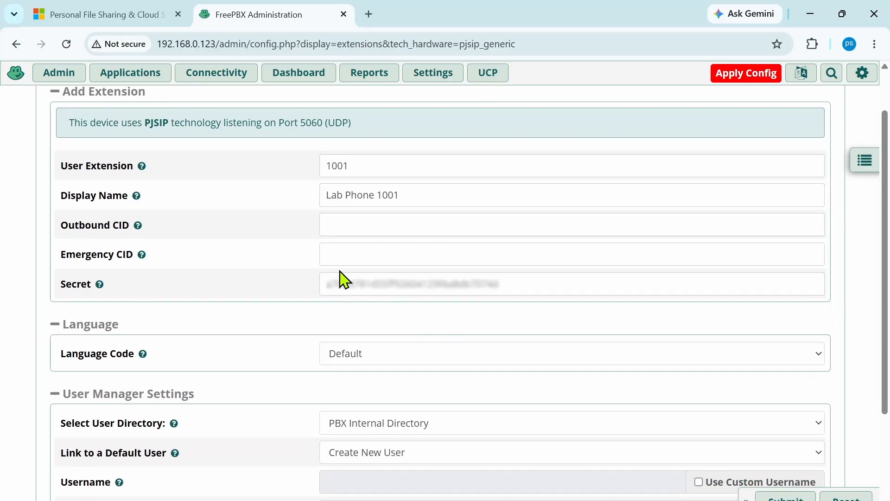
key(ctrl+a)
key(BackSpace)
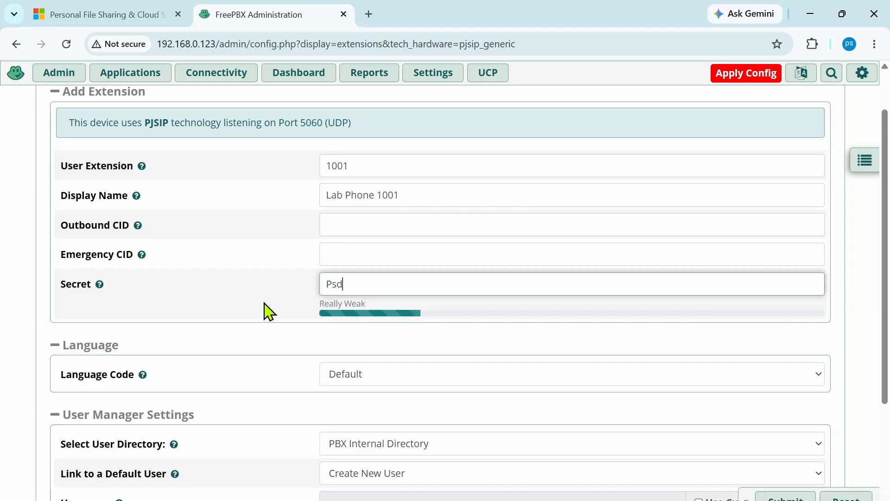
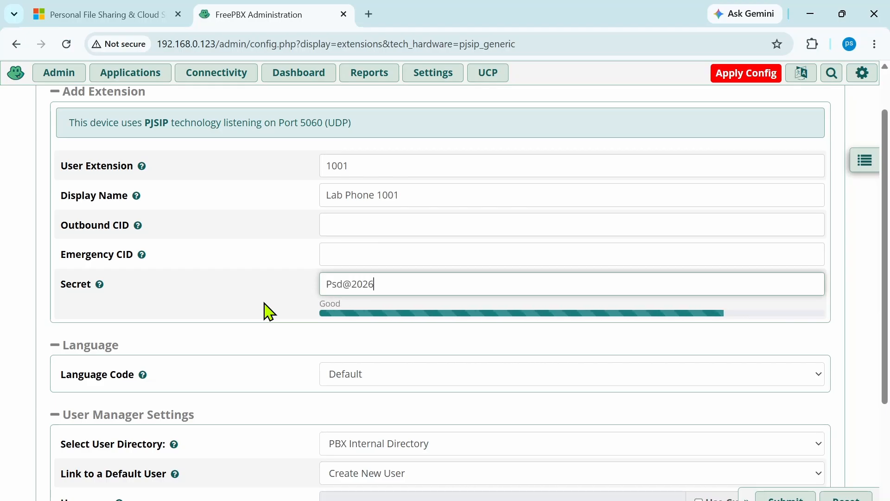
click(327, 345)
scroll(332, 347, down, 4)
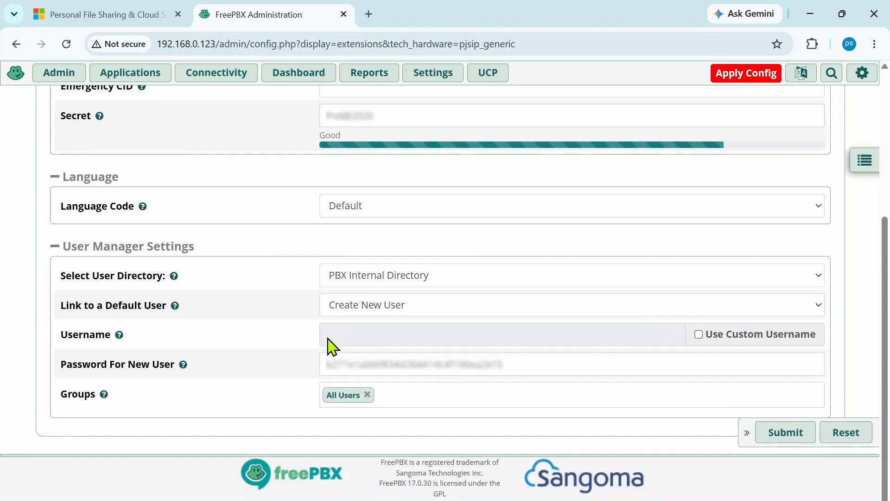
click(787, 433)
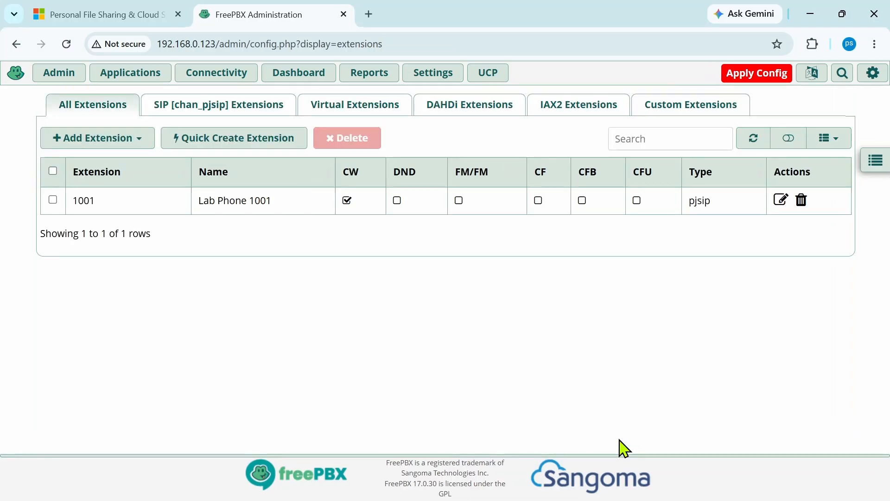
- Start a new PJSIP extension 1002 with display name Lab Phone 1002
click(100, 140)
click(110, 173)
click(399, 227)
text(1002)
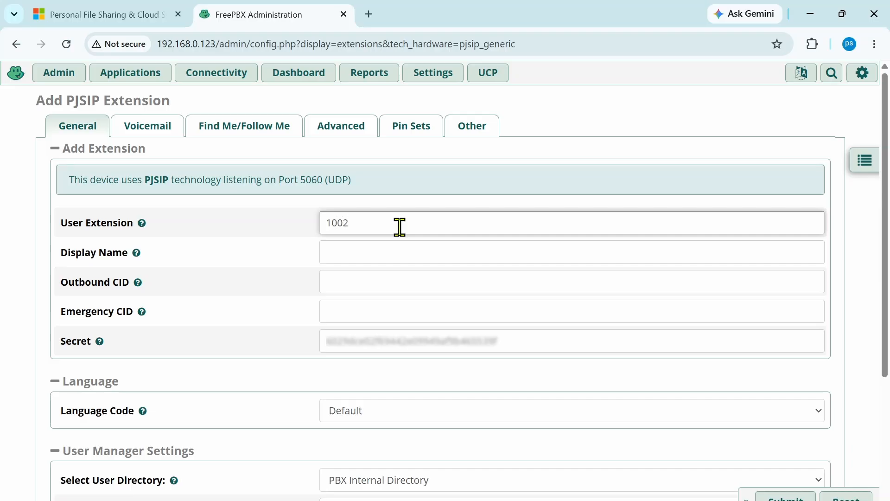
click(381, 245)
text(Lab Phone 1002)
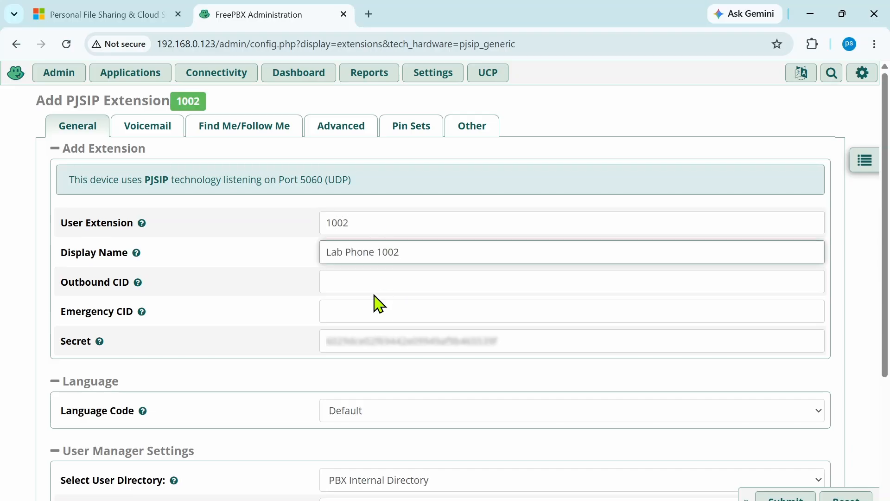
- Replace the generated secret, save extension 1002 and apply the configuration
click(541, 338)
key(ctrl+a)
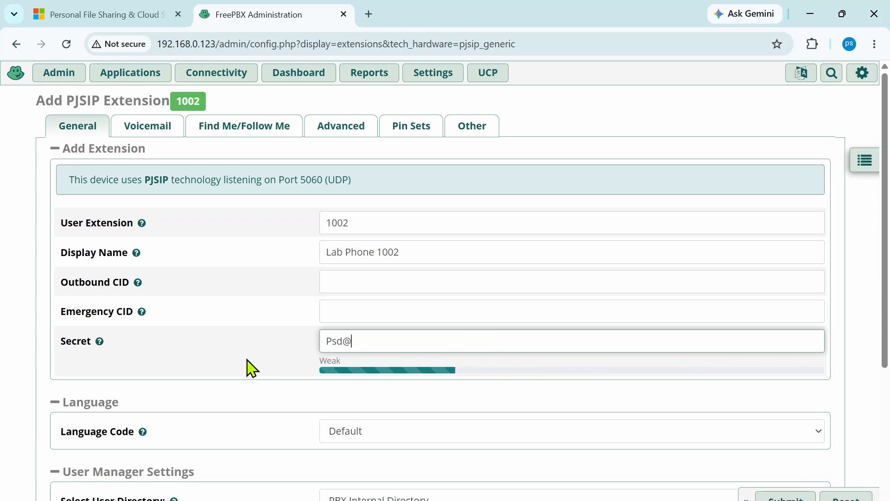
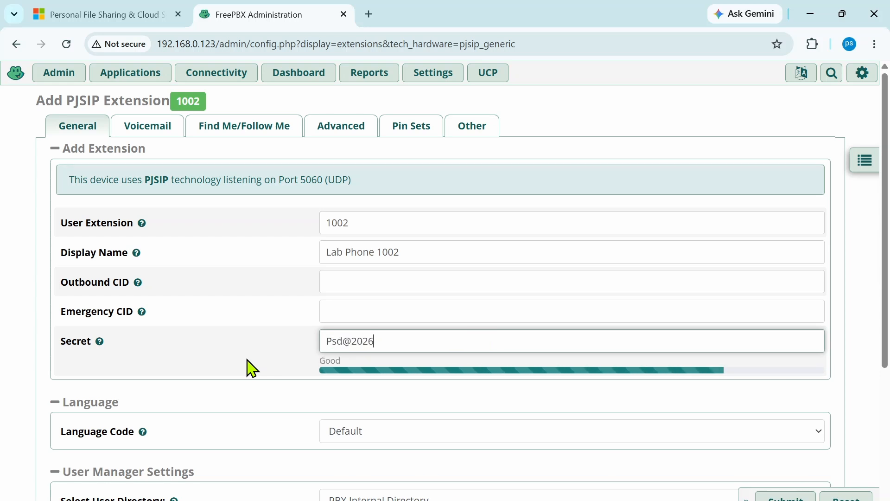
scroll(249, 368, down, 5)
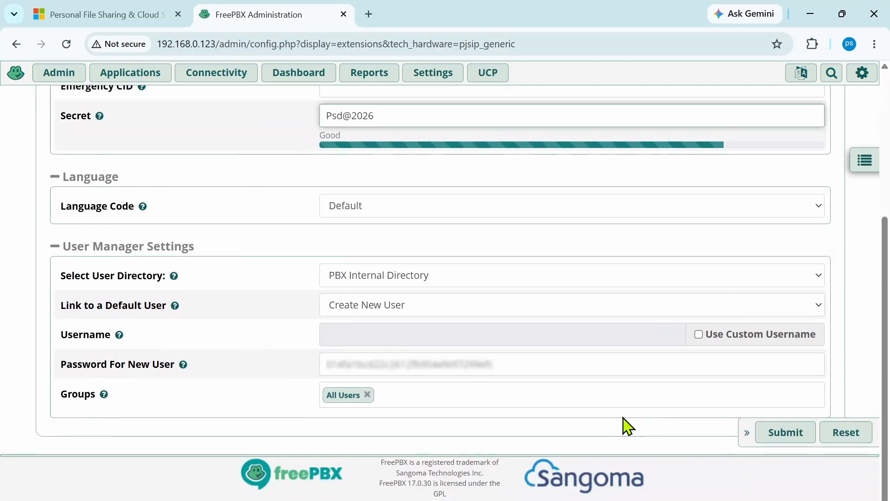
click(785, 433)
click(774, 76)
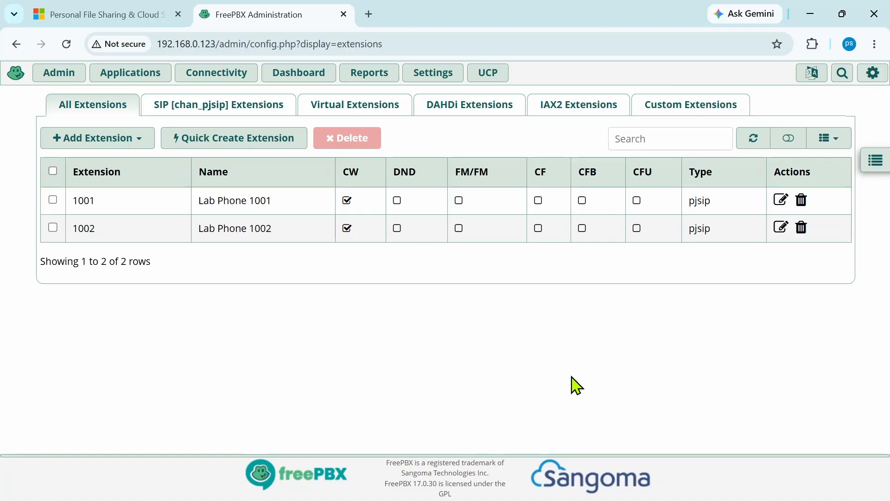
key(ctrl+t)
- Search for microsip, download MicroSIP-3.22.12.exe from microsip.org and show recent downloads
text(micr)
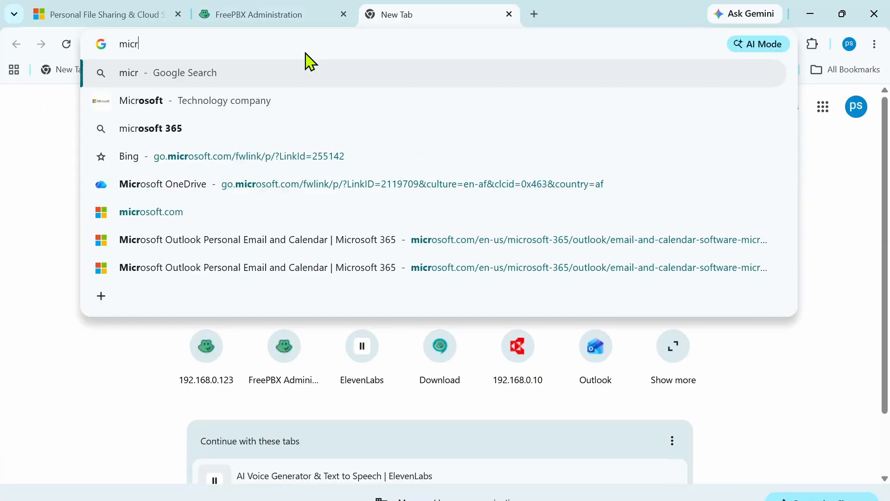
text(osip)
key(Return)
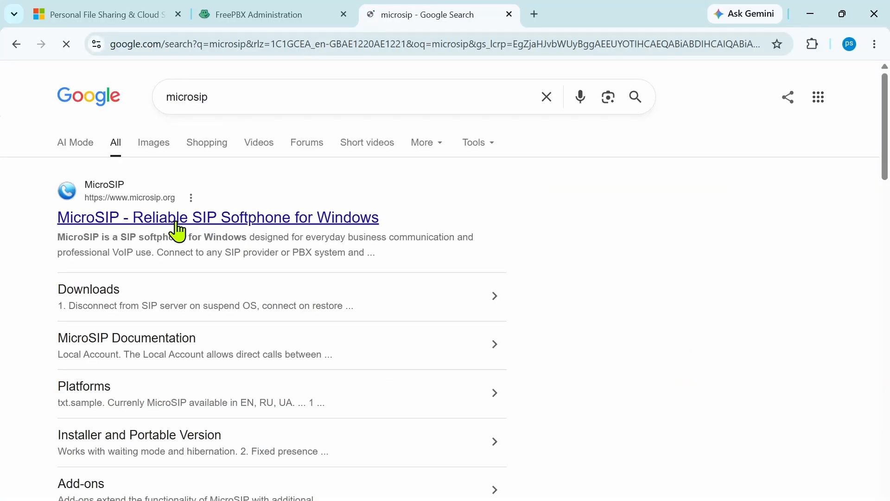
click(178, 230)
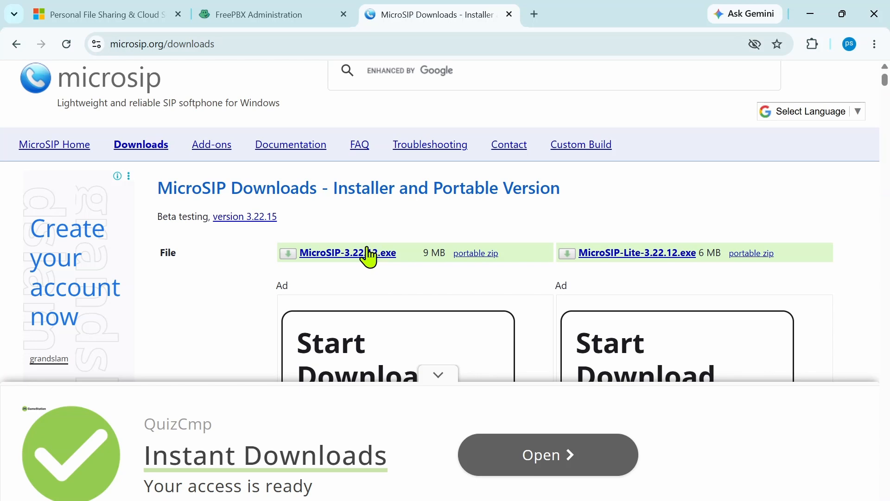
click(369, 256)
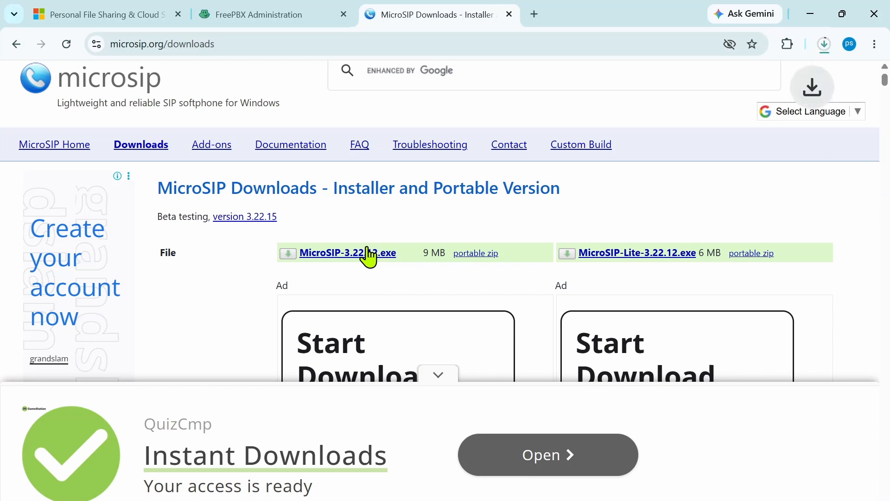
click(825, 45)
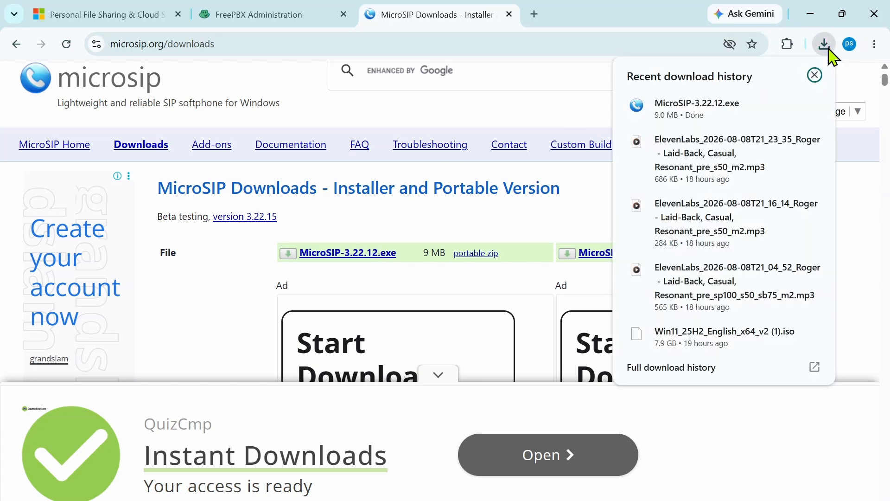
- Run MicroSIP-3.22.12.exe from Downloads and install it in English with all default options
click(796, 107)
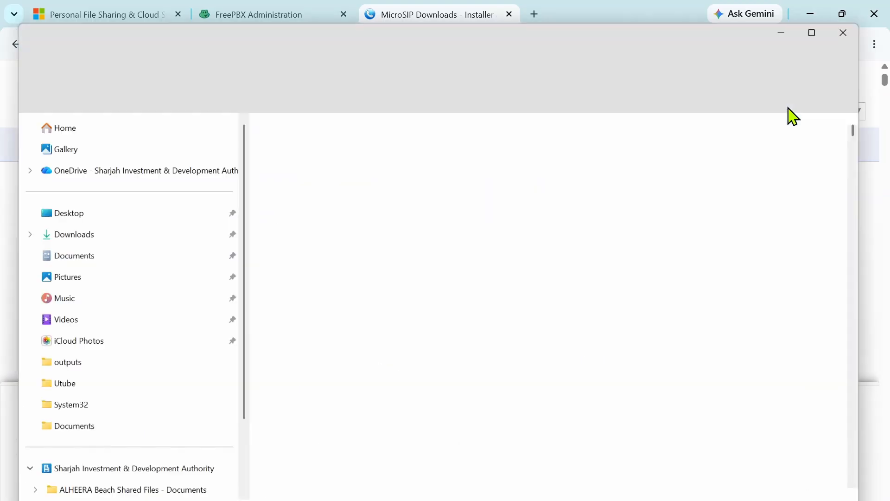
double_click(302, 166)
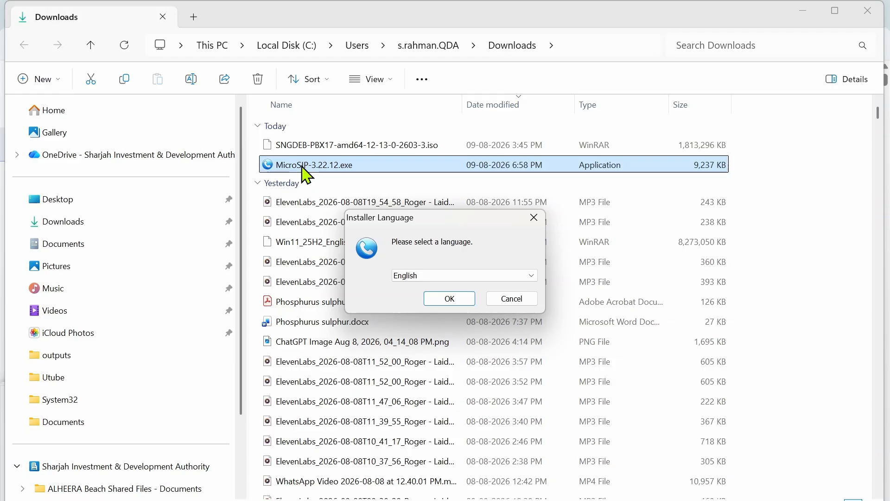
click(450, 300)
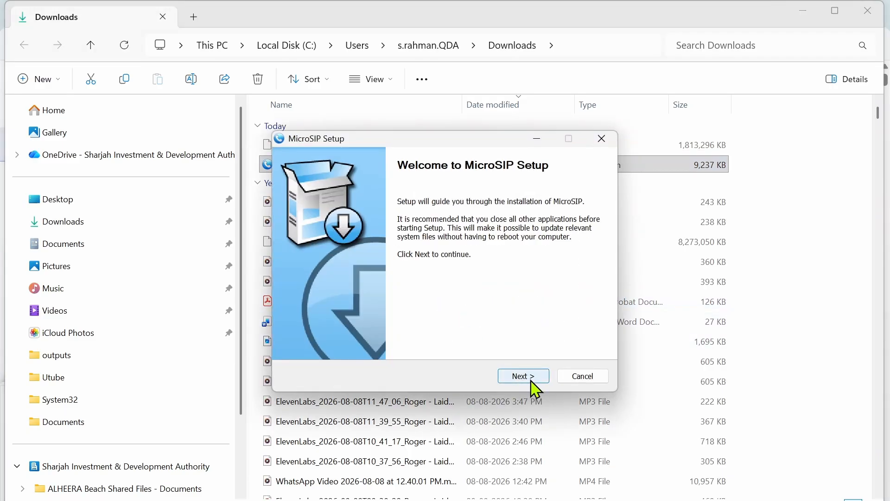
click(531, 380)
click(532, 379)
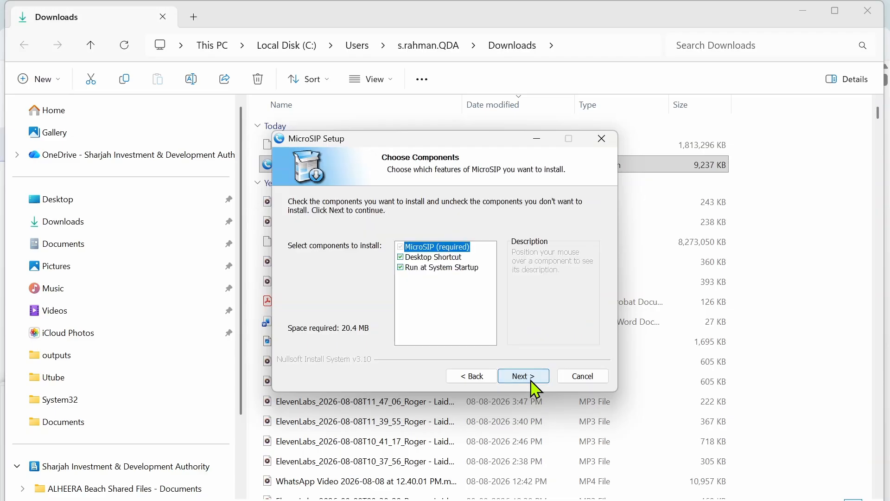
click(532, 379)
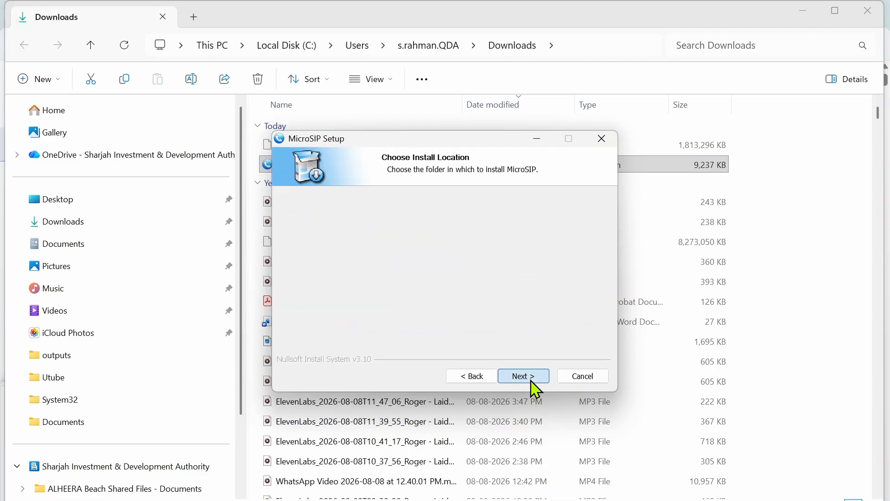
click(531, 379)
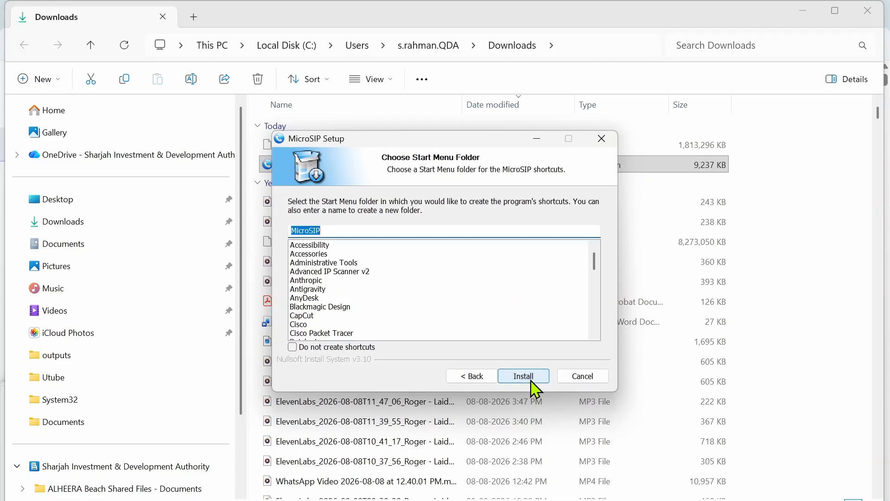
click(532, 382)
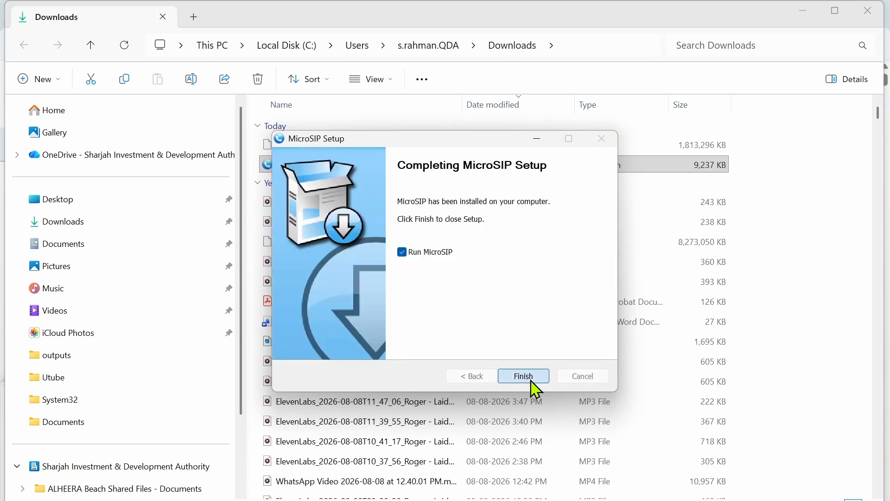
click(531, 381)
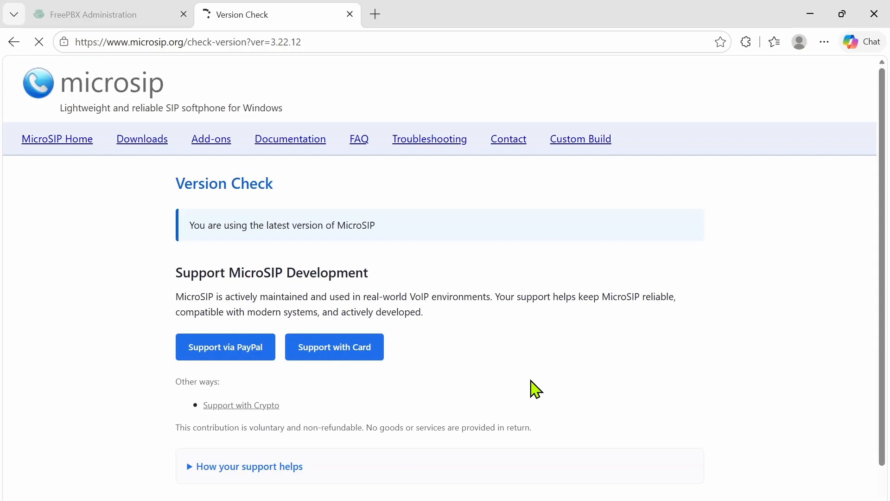
- Move the MicroSIP dialer to the screen centre and show its account and settings menu
scroll(535, 390, down, 1)
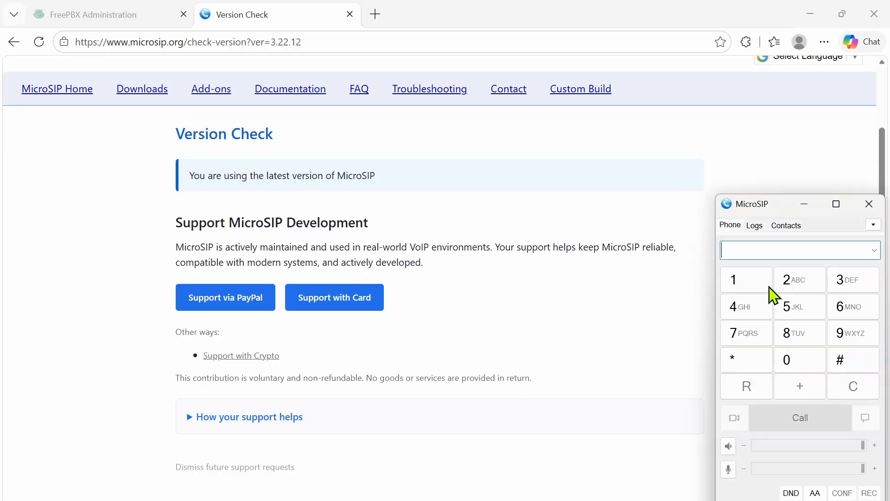
drag(783, 214, 506, 167)
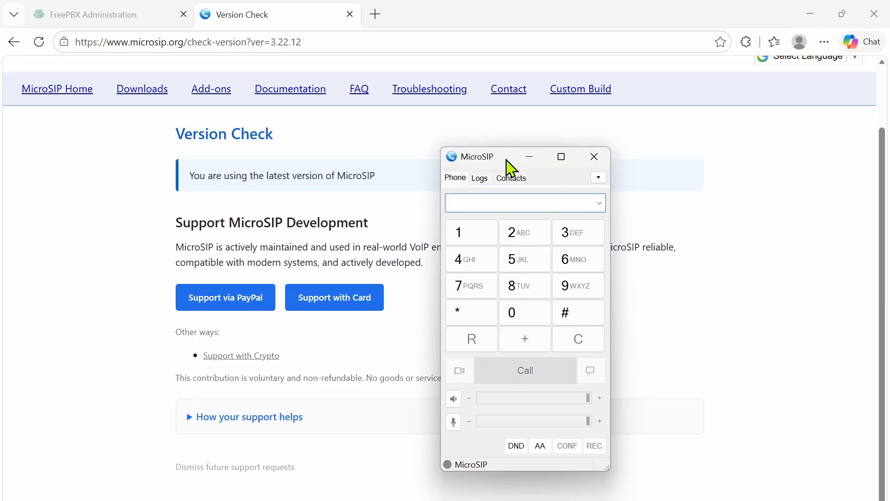
click(598, 178)
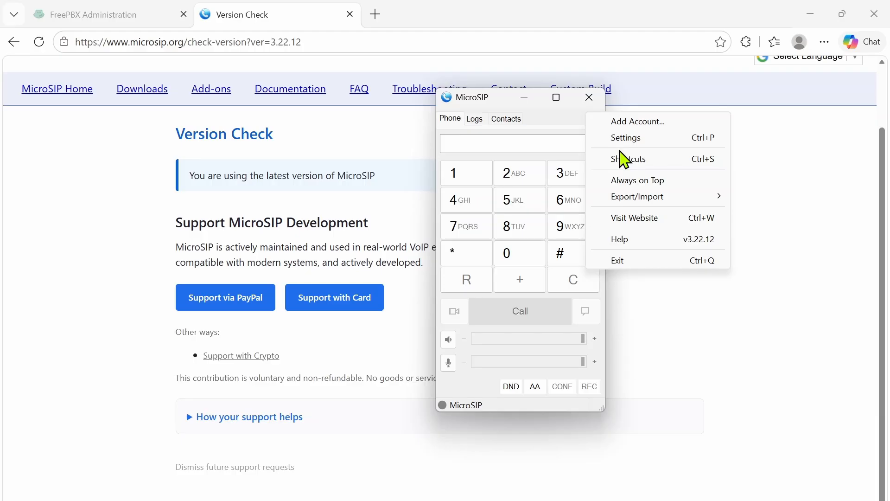
- Add account freePBX 1001 with SIP server 192.168.0.123 and username 1001
click(639, 121)
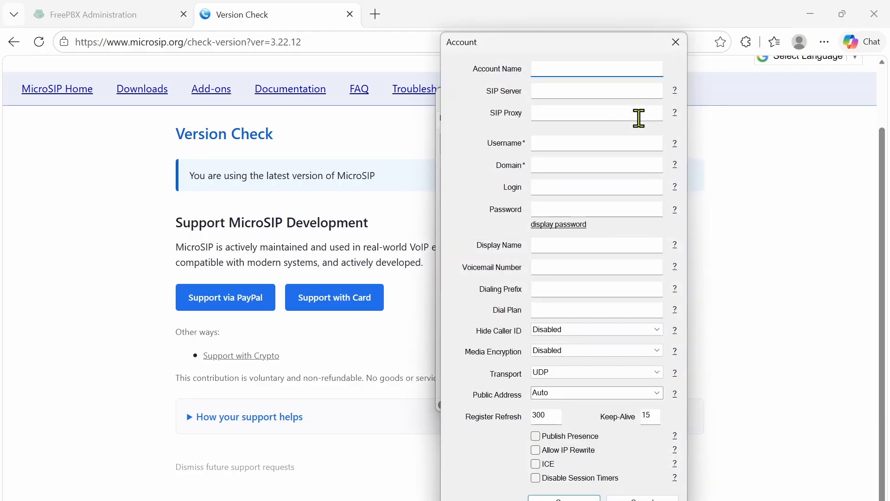
text(freePBX 1001)
click(574, 91)
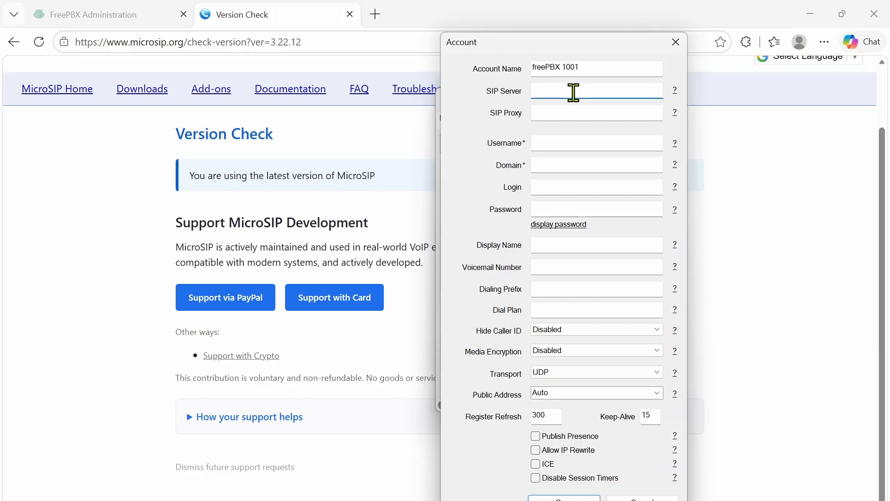
text(192.168.0.123)
click(570, 114)
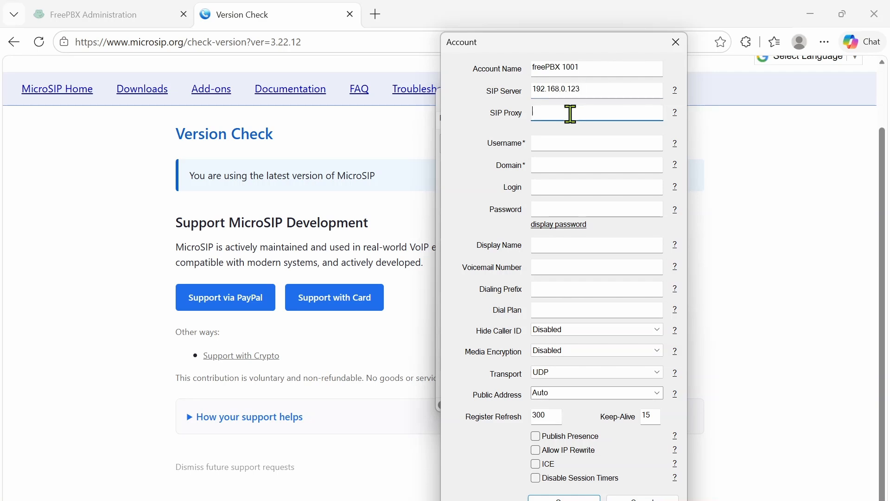
click(551, 141)
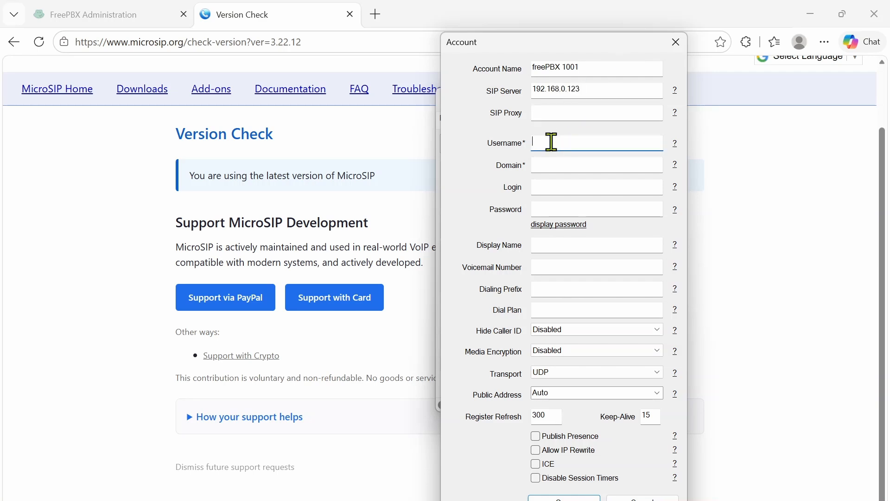
text(1001)
click(587, 89)
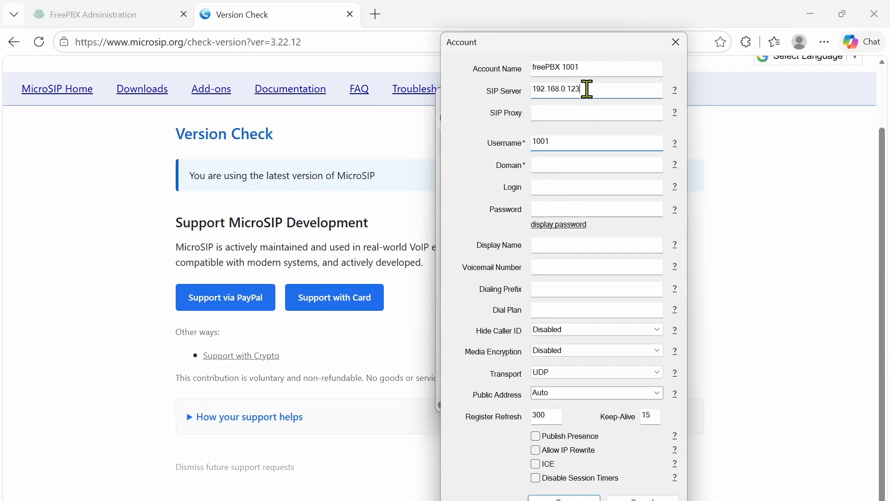
click(571, 142)
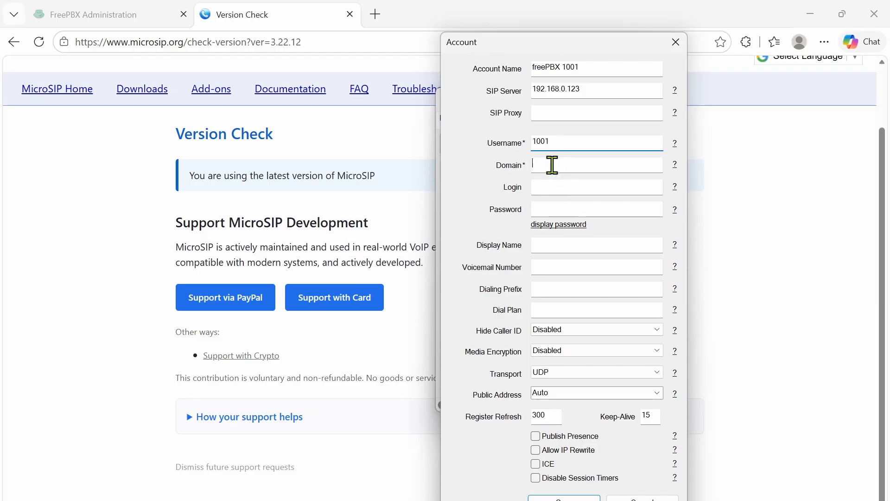
- Set domain 192.168.0.123, login 1001 and the account password, then reveal it to check
click(552, 165)
text(192.16)
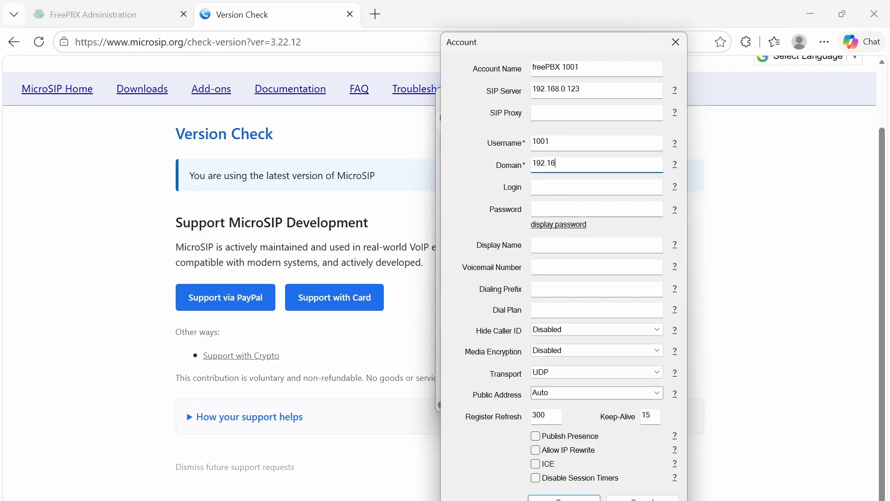
text(8.0.123)
click(572, 186)
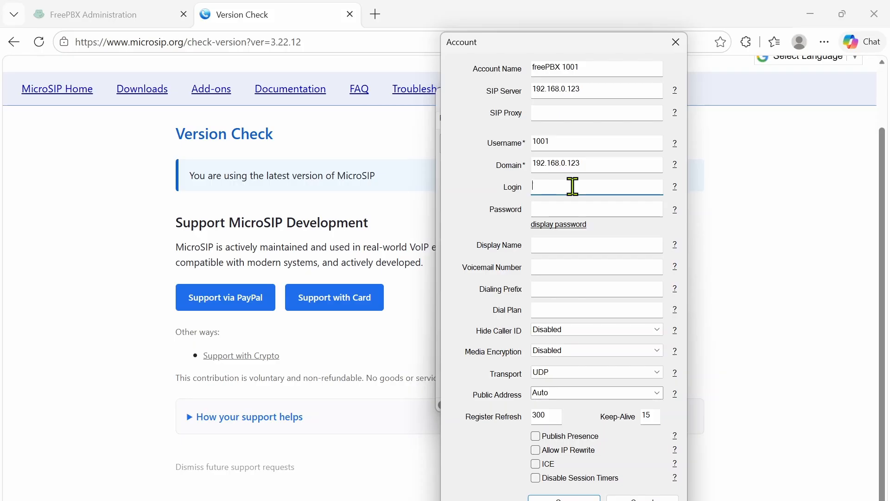
text(1001)
click(613, 211)
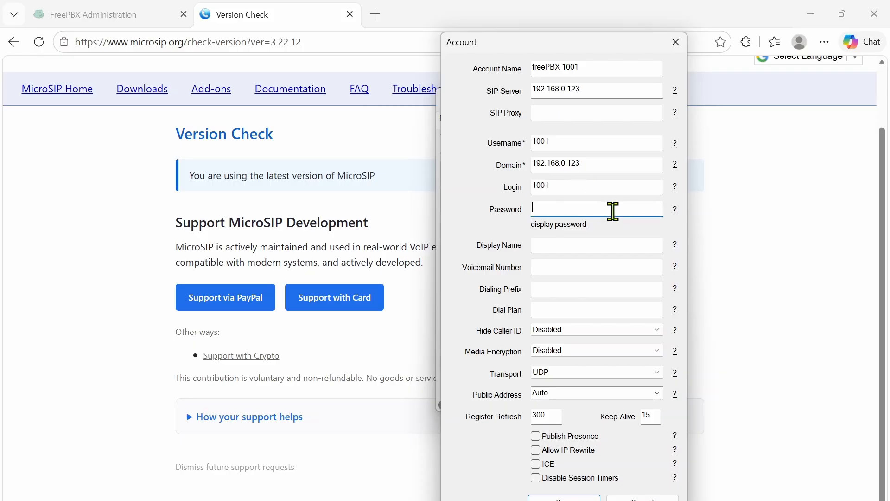
text(********)
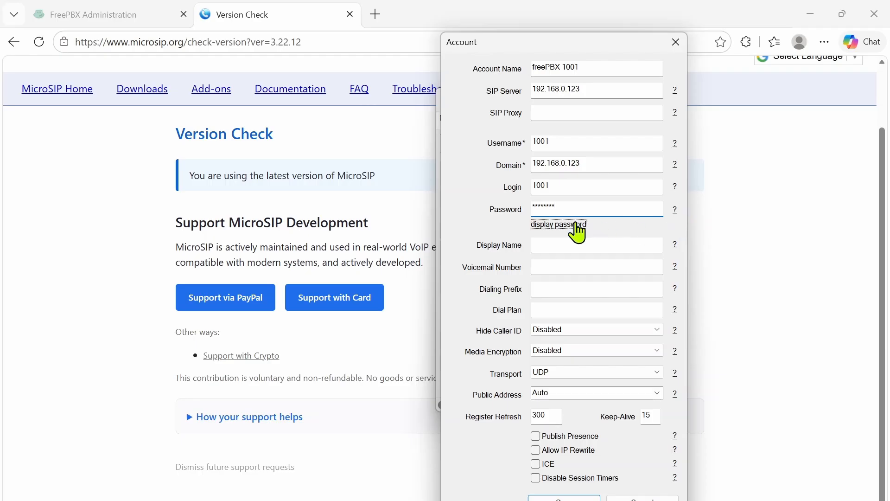
click(575, 224)
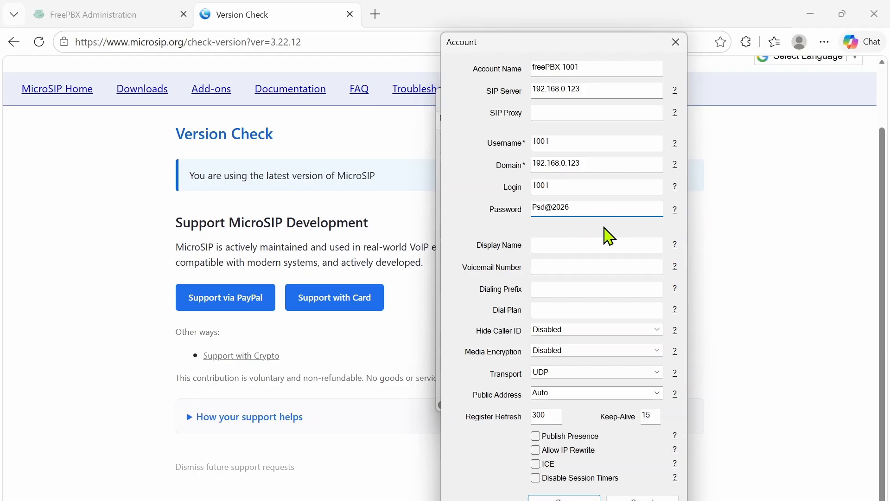
- Save the 1001 account with display name Lab Phone 1001, then bring up the Windows 11 VM
click(564, 242)
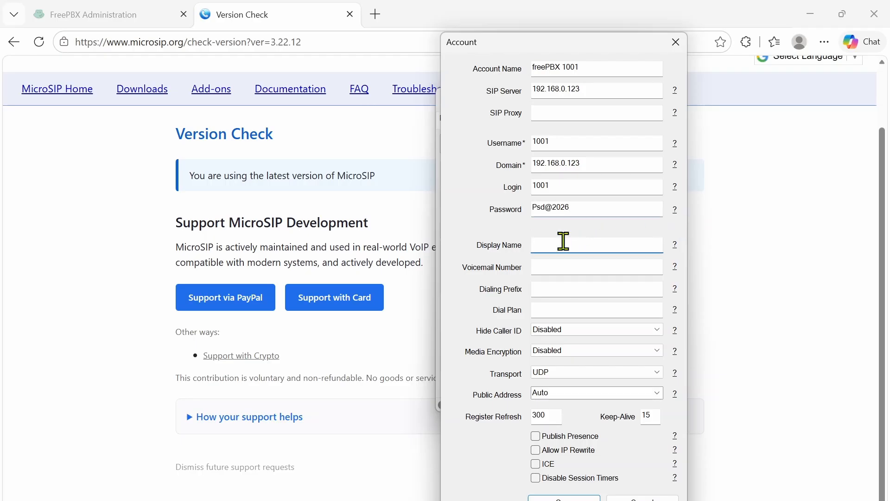
text(Lab Phone 1001)
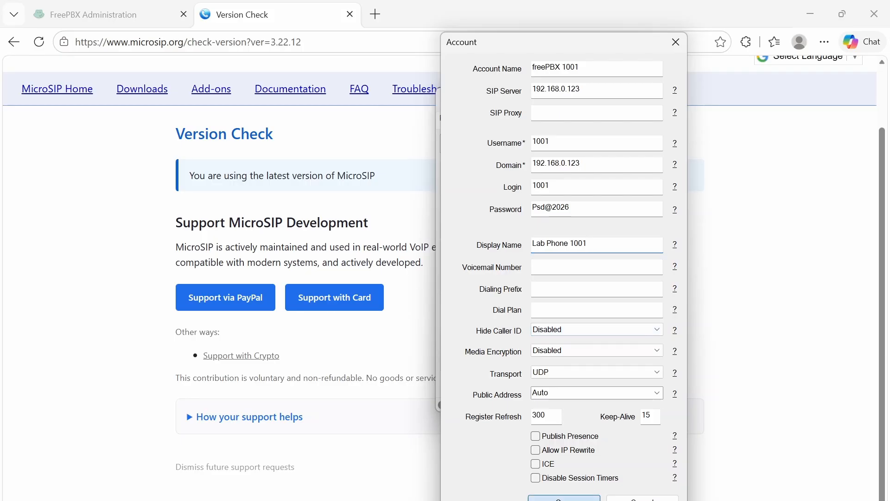
click(564, 497)
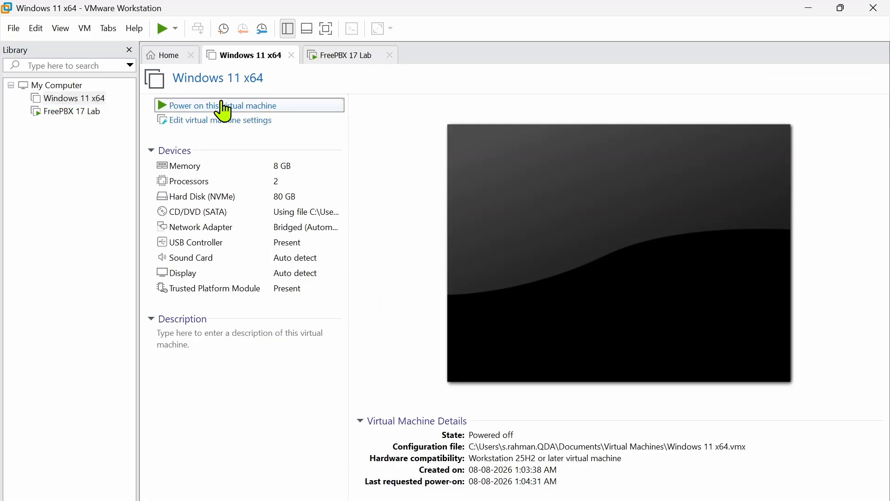
click(221, 107)
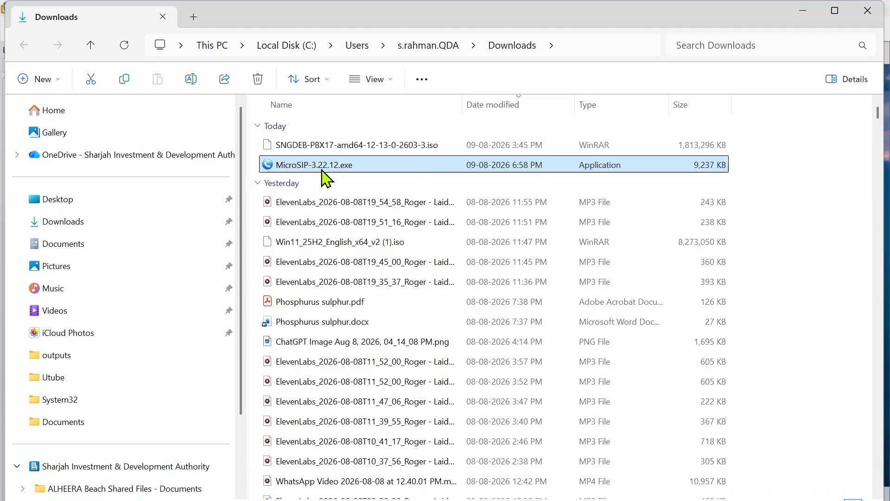
- Install MicroSIP 3.22.12 in the VM with the default language, components and Start Menu folder
right_click(324, 172)
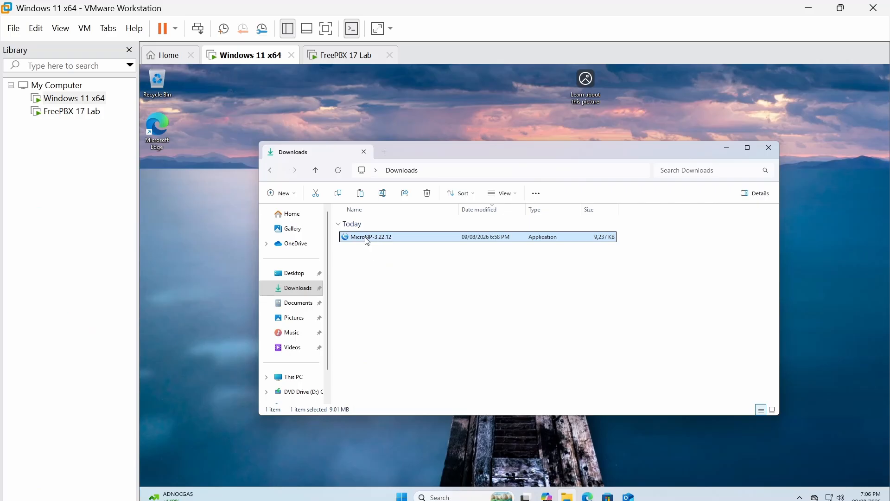
double_click(366, 239)
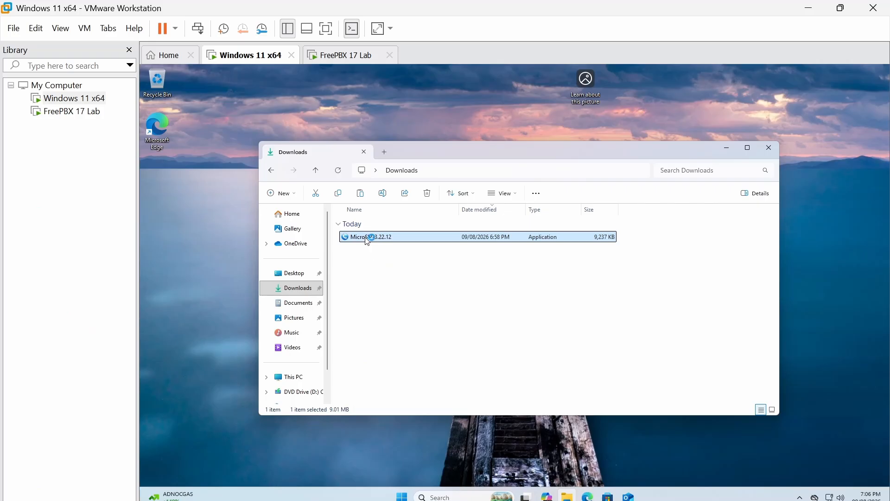
right_click(588, 497)
click(517, 301)
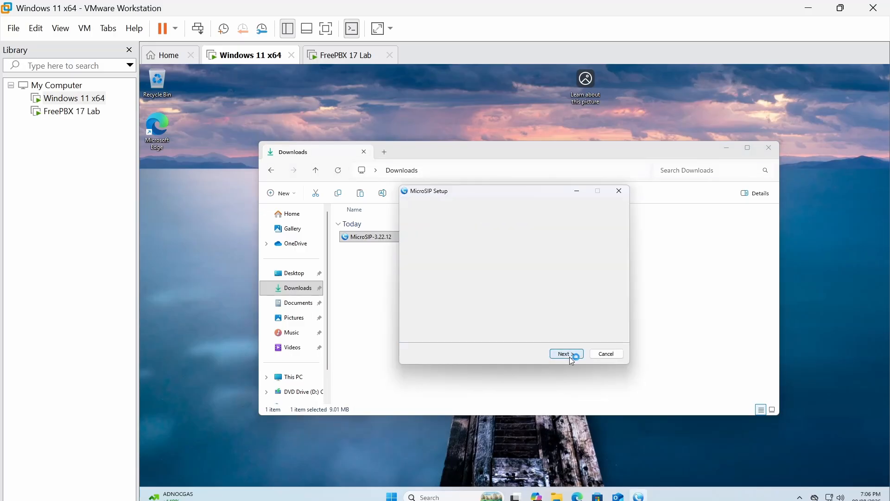
click(566, 355)
click(569, 357)
click(569, 357)
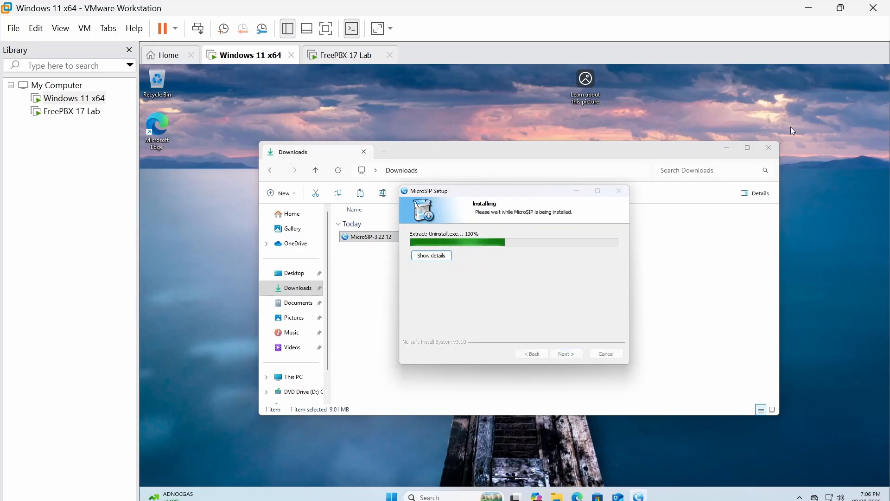
- Finish setup, allow MicroSIP through the Windows firewall and bring up its account options
click(769, 147)
click(567, 355)
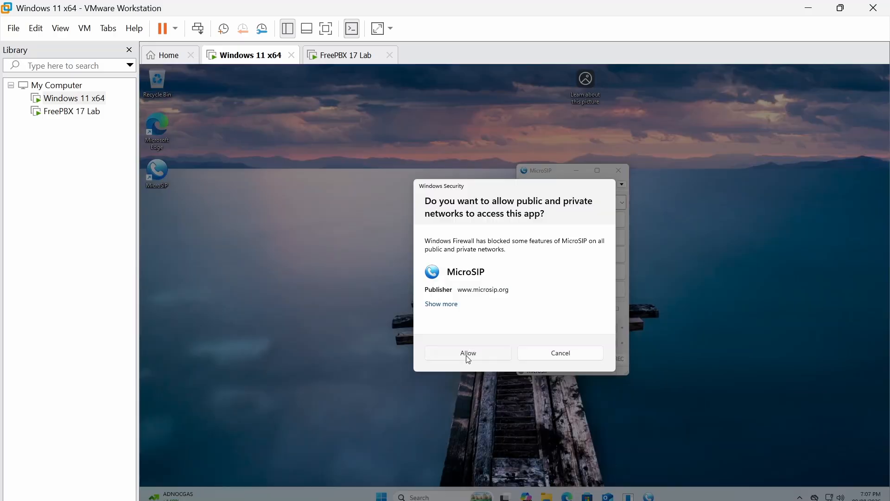
click(468, 354)
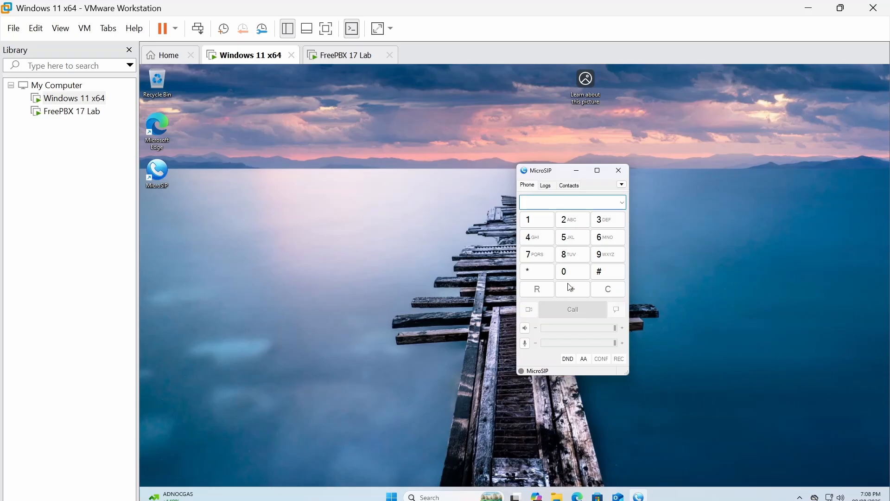
click(622, 185)
- Add a MicroSIP account named FreePBX with SIP server 192.168.0.123 and username 1002
click(650, 187)
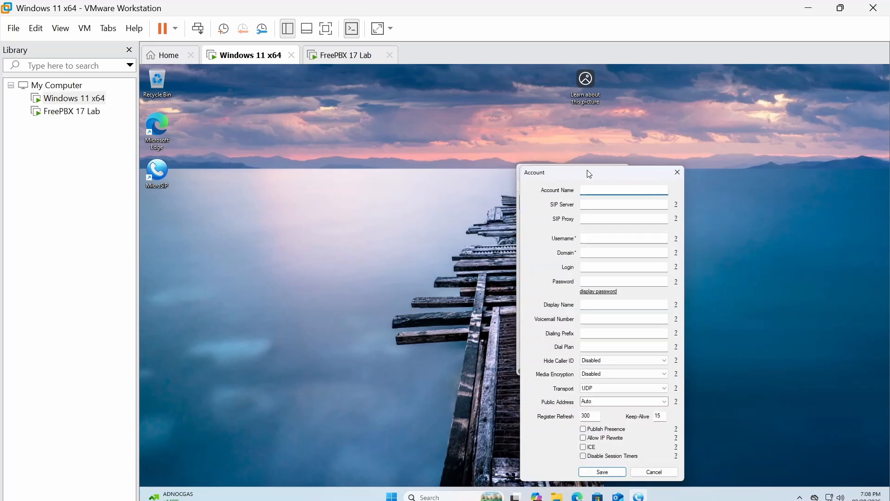
text(FreePBX 1002)
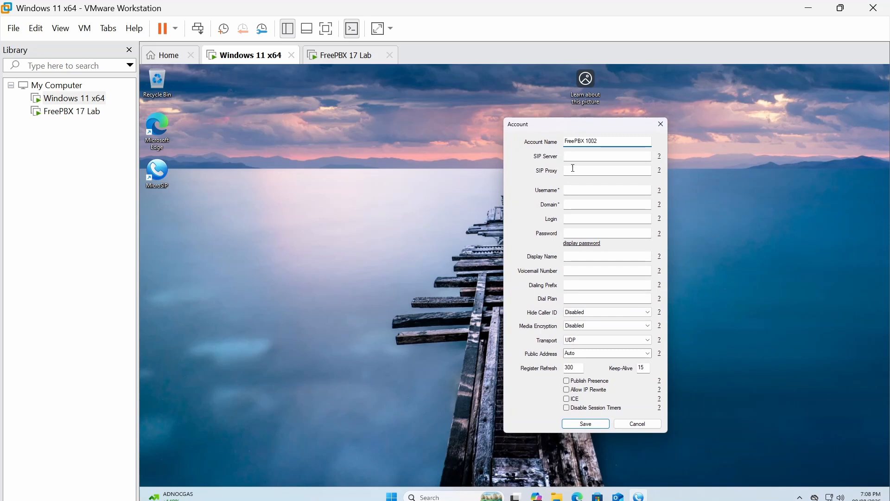
click(584, 155)
text(192.168.0.123)
click(585, 190)
text(1002)
- Fill in domain 192.168.0.123, the login and account password, then save the 1002 account
click(584, 205)
text(192.168.0.123)
click(602, 221)
click(610, 233)
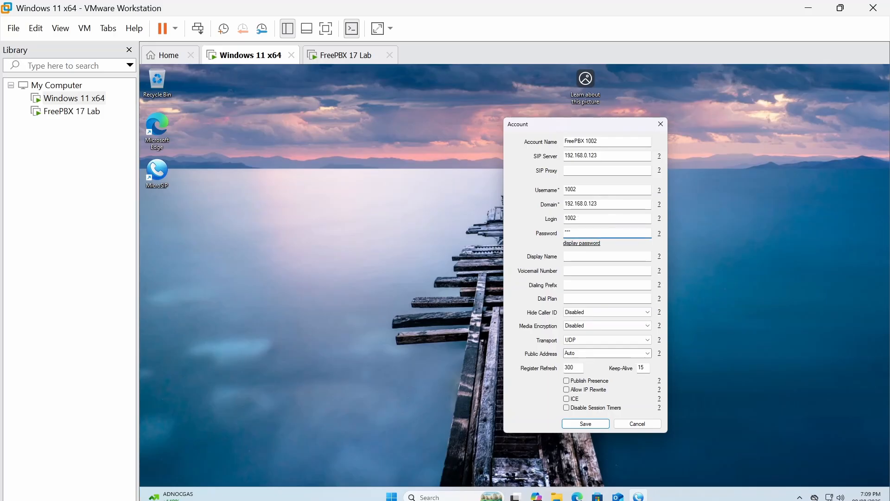
click(582, 243)
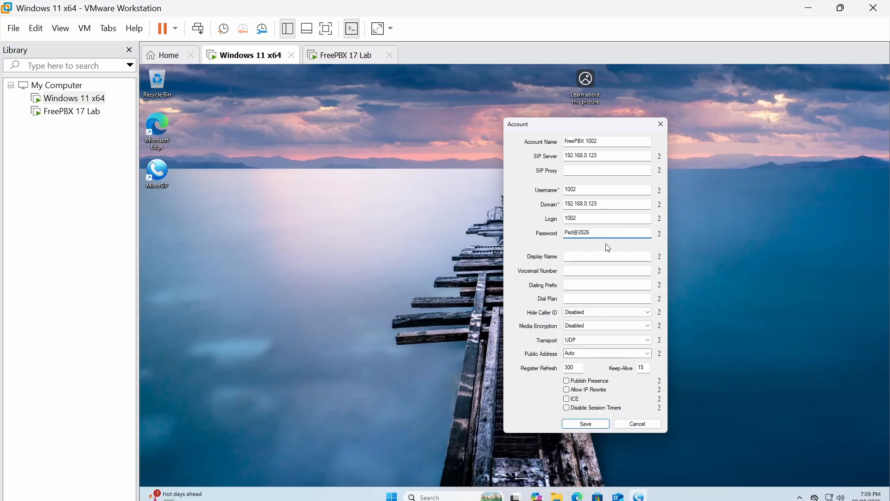
click(580, 257)
click(593, 271)
click(598, 426)
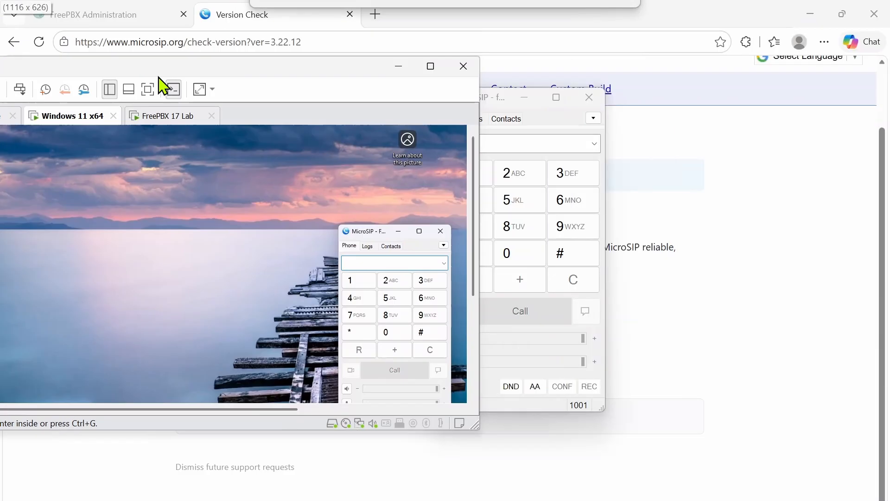
- Dock the VM window on the left half with the host MicroSIP beside it on the right
drag(159, 77, 6, 155)
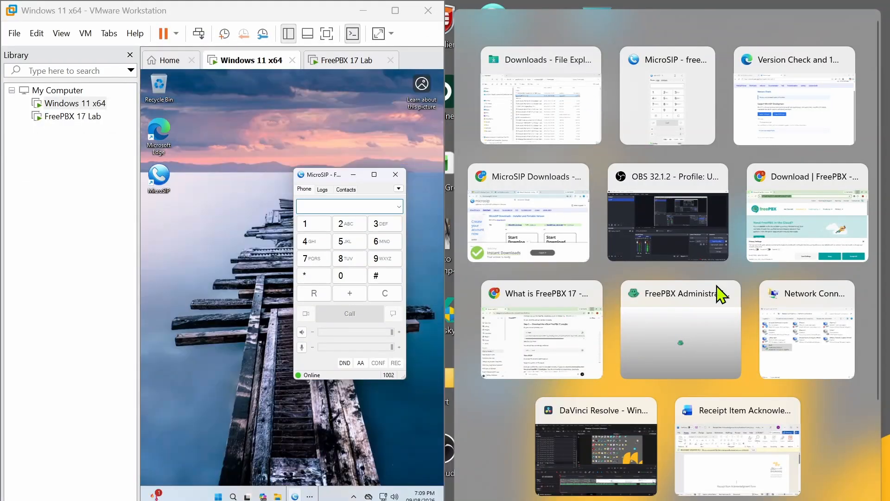
key(Escape)
drag(477, 101, 581, 71)
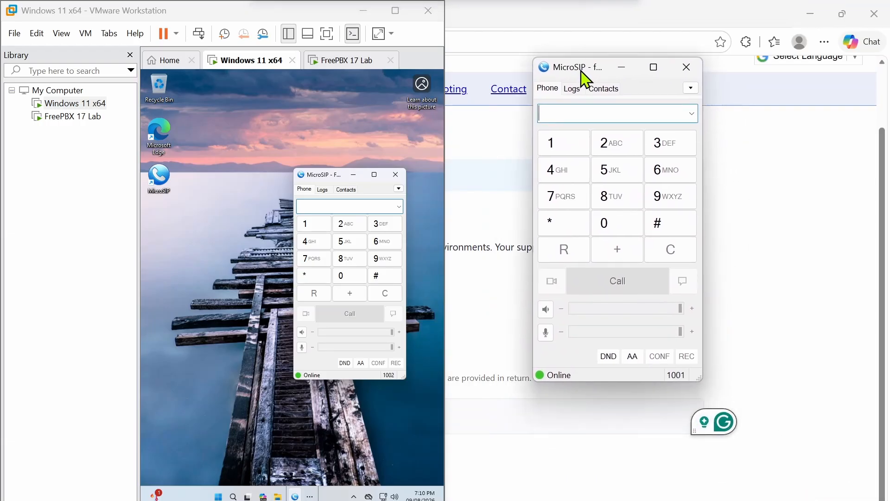
- Enter 1002 on the host MicroSIP dialpad
click(560, 146)
click(605, 228)
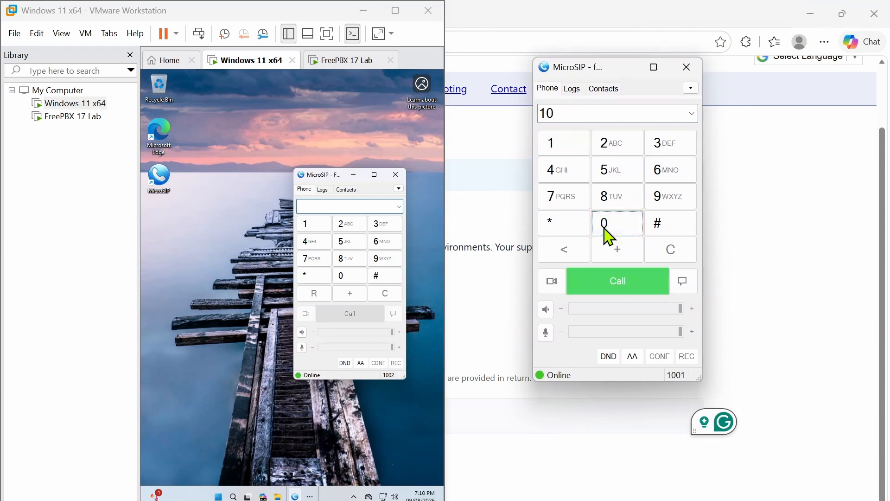
click(606, 229)
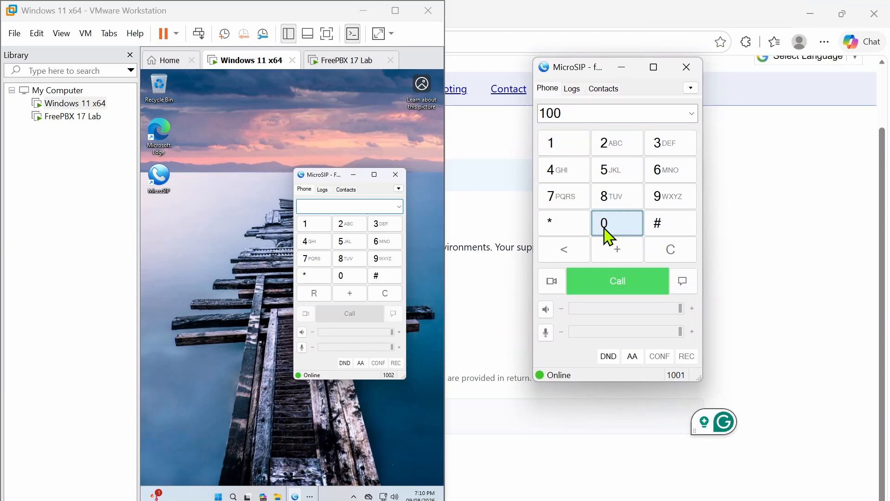
click(611, 149)
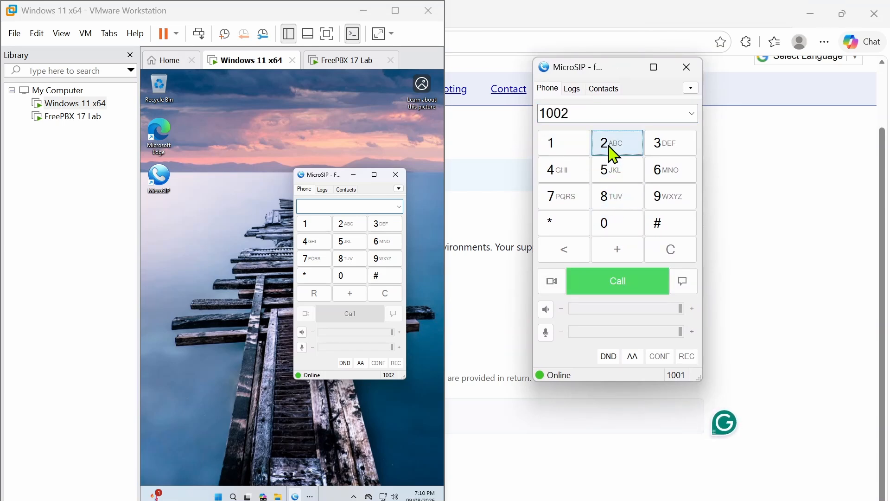
- Call 1002 from the host softphone and answer the incoming Lab Phone 1001 call on the VM
click(621, 290)
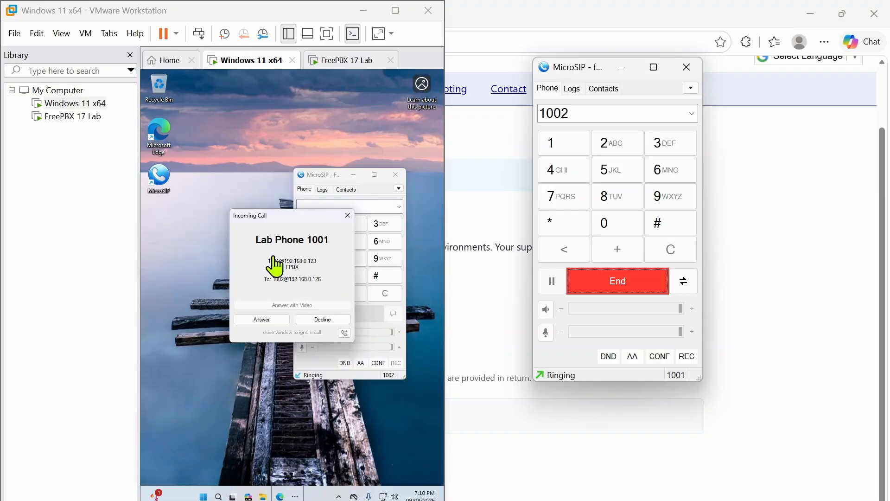
click(263, 320)
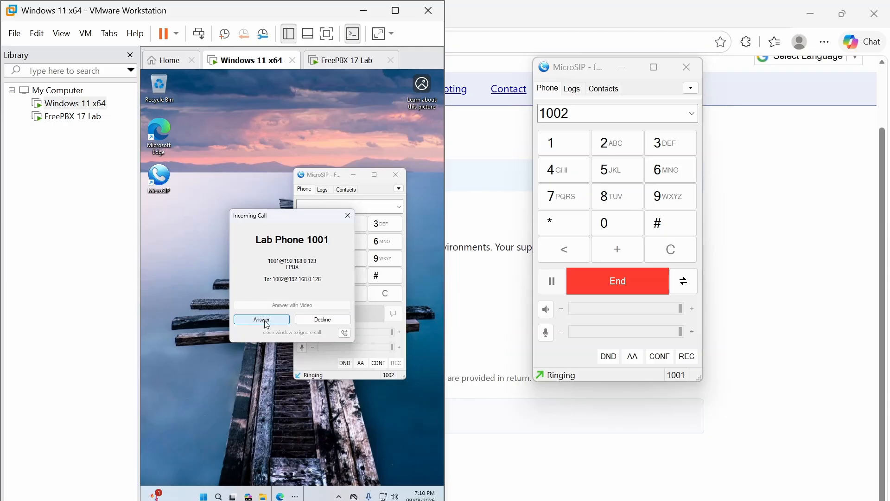
click(261, 319)
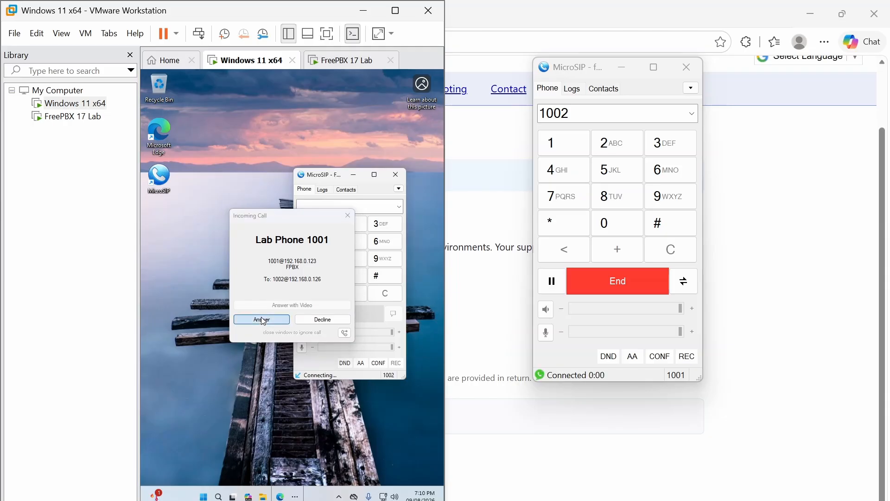